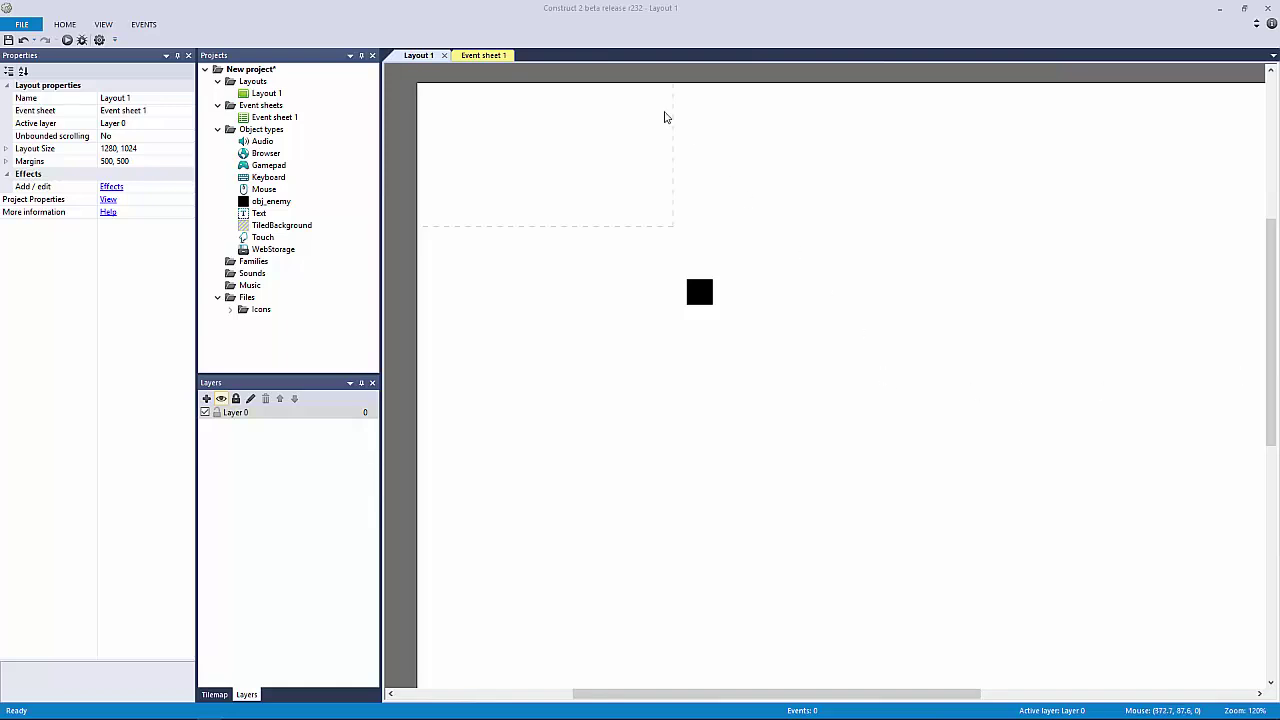
Step: Show the empty Event sheet 1 and switch the editor colour theme to Dark Gray in Preferences
left_click(481, 57)
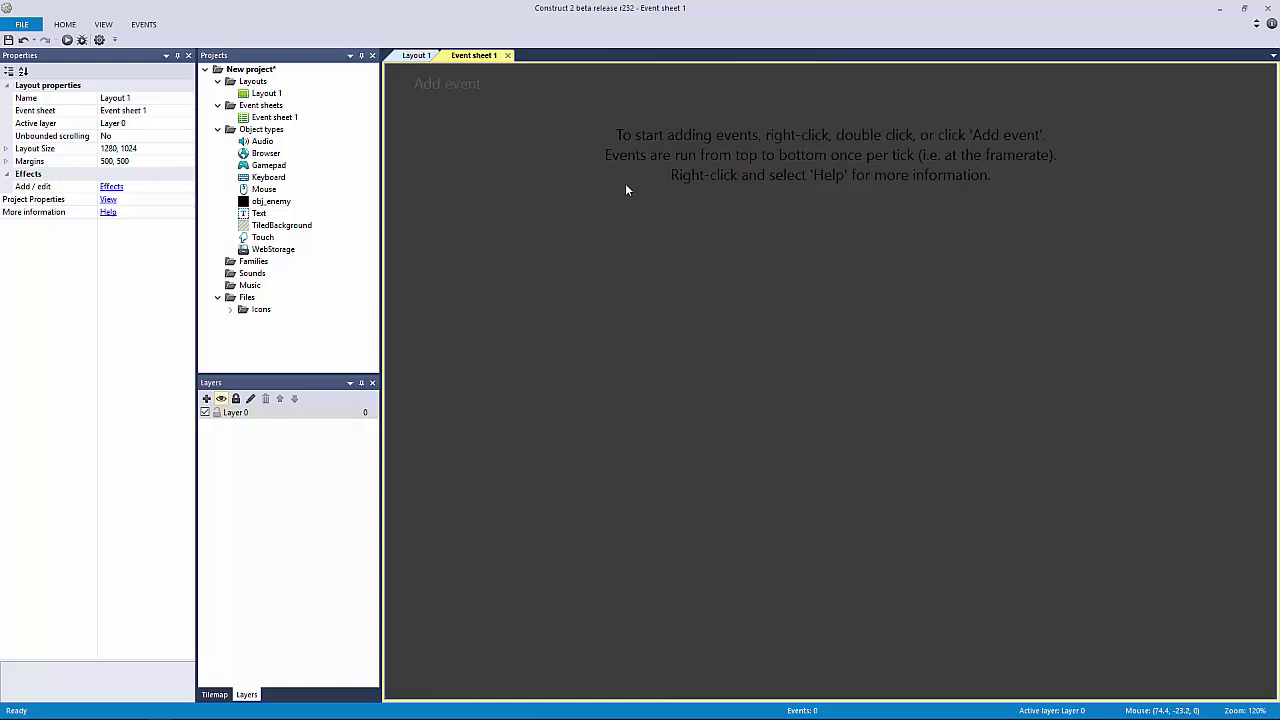
left_click(21, 24)
left_click(227, 278)
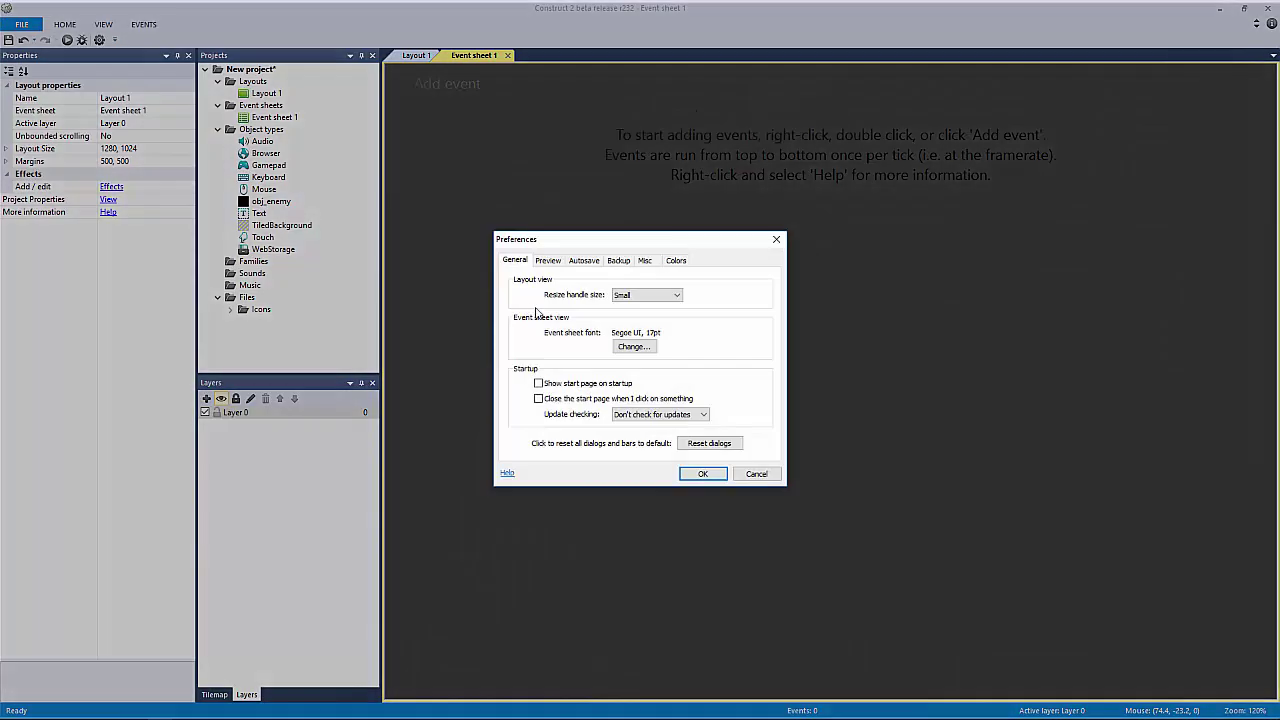
left_click(676, 260)
left_click(635, 326)
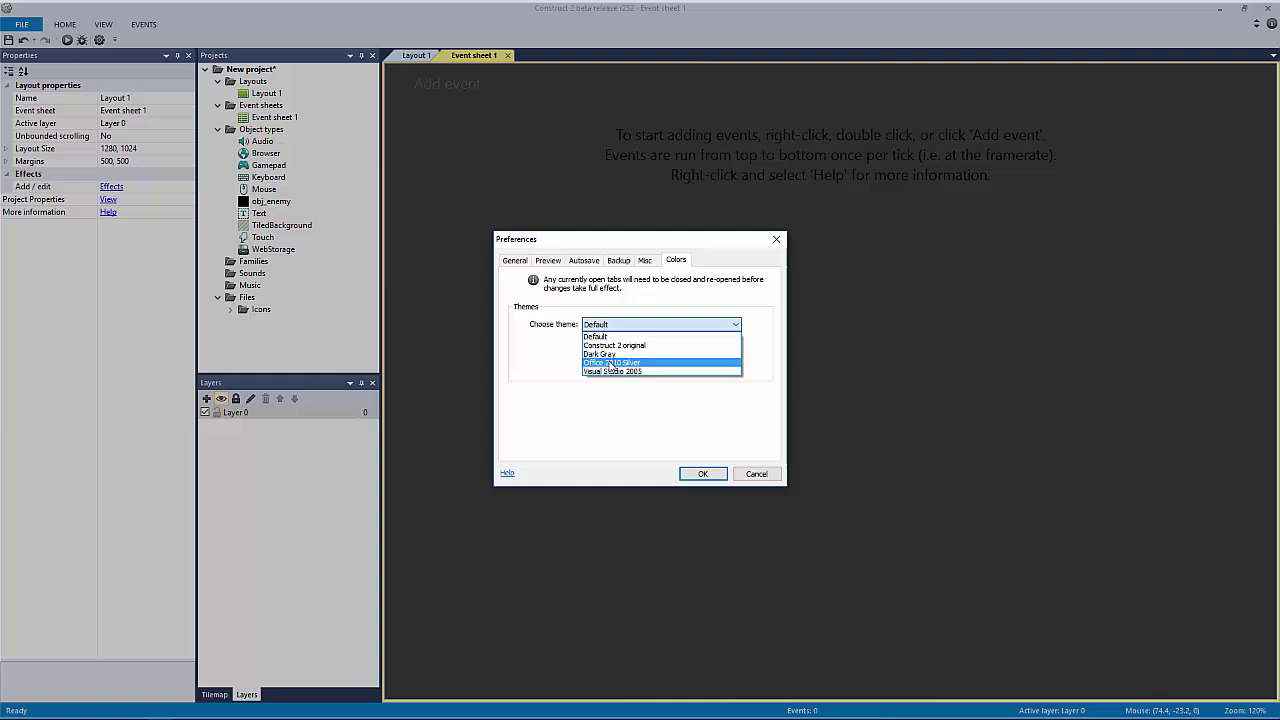
left_click(605, 354)
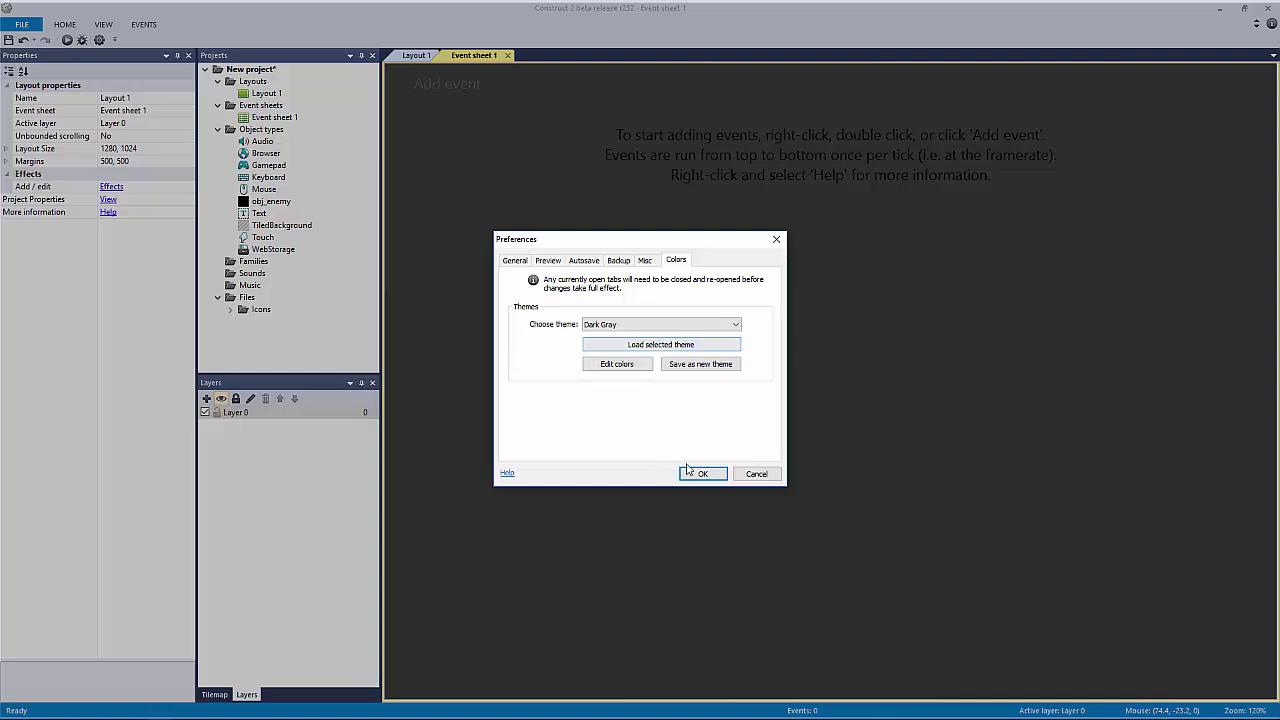
left_click(715, 474)
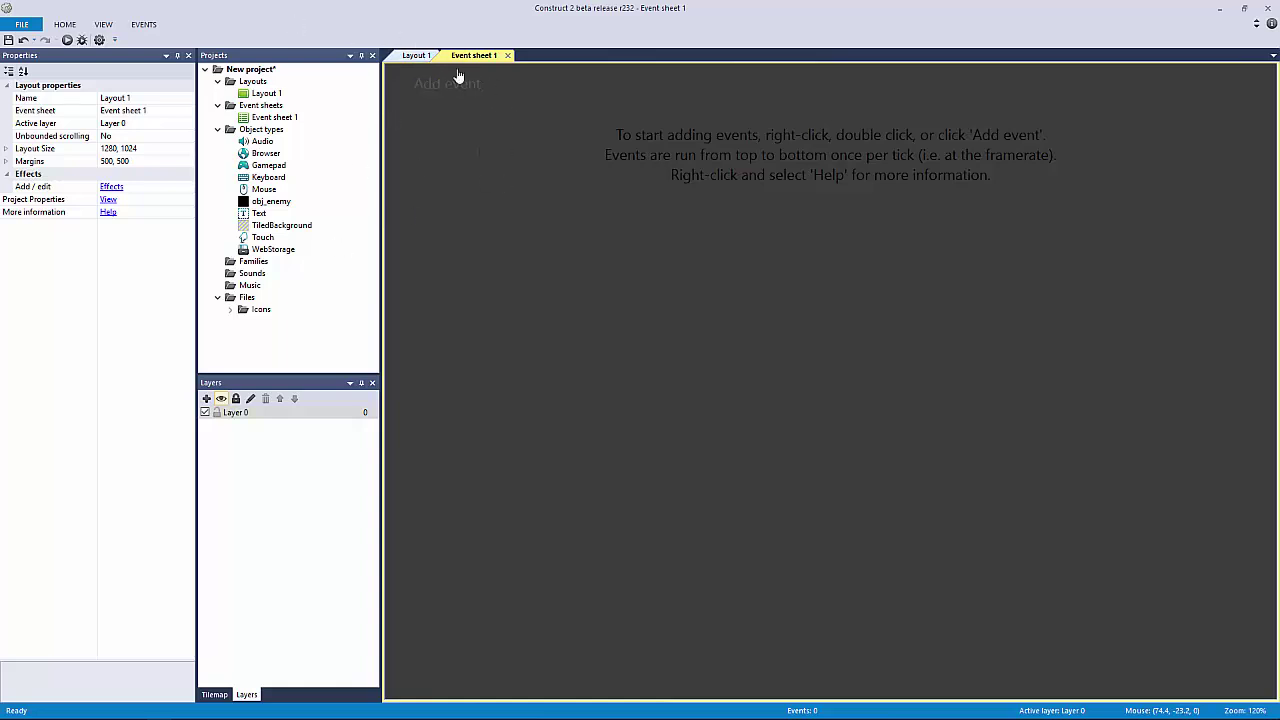
Step: Flip between the Layout 1 and Event sheet 1 tabs, ending on Layout 1
left_click(426, 56)
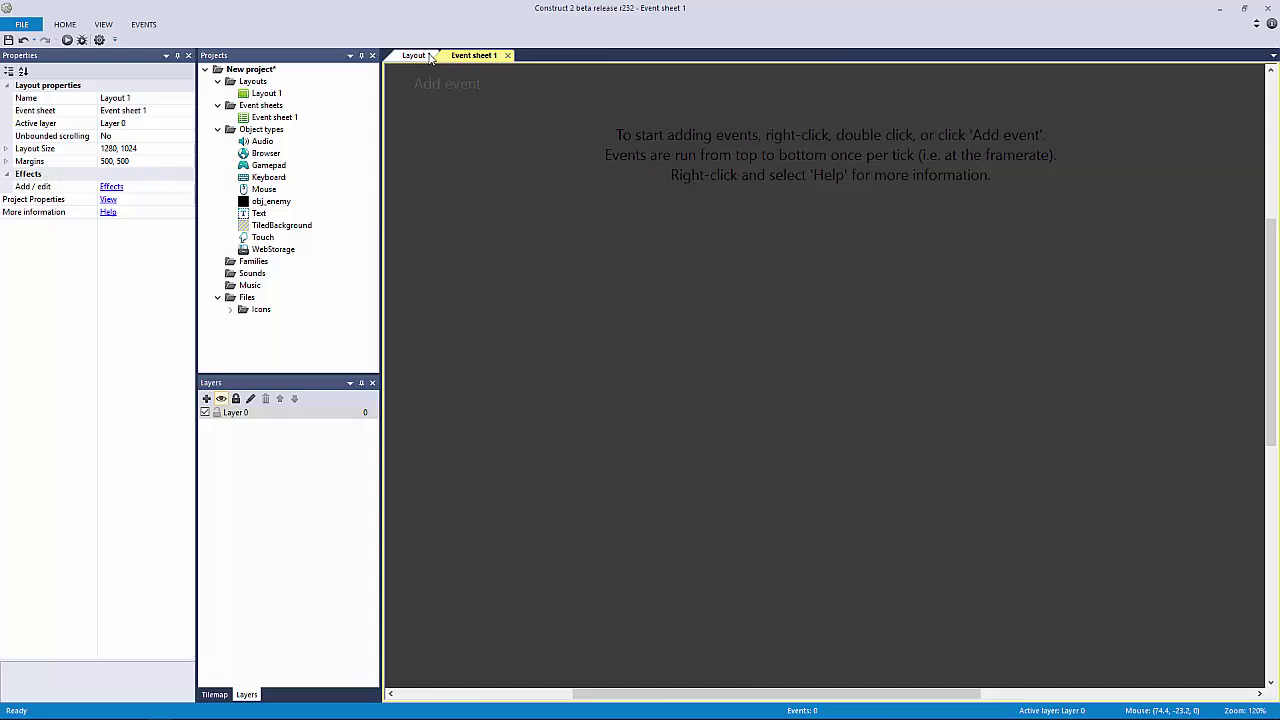
left_click(471, 58)
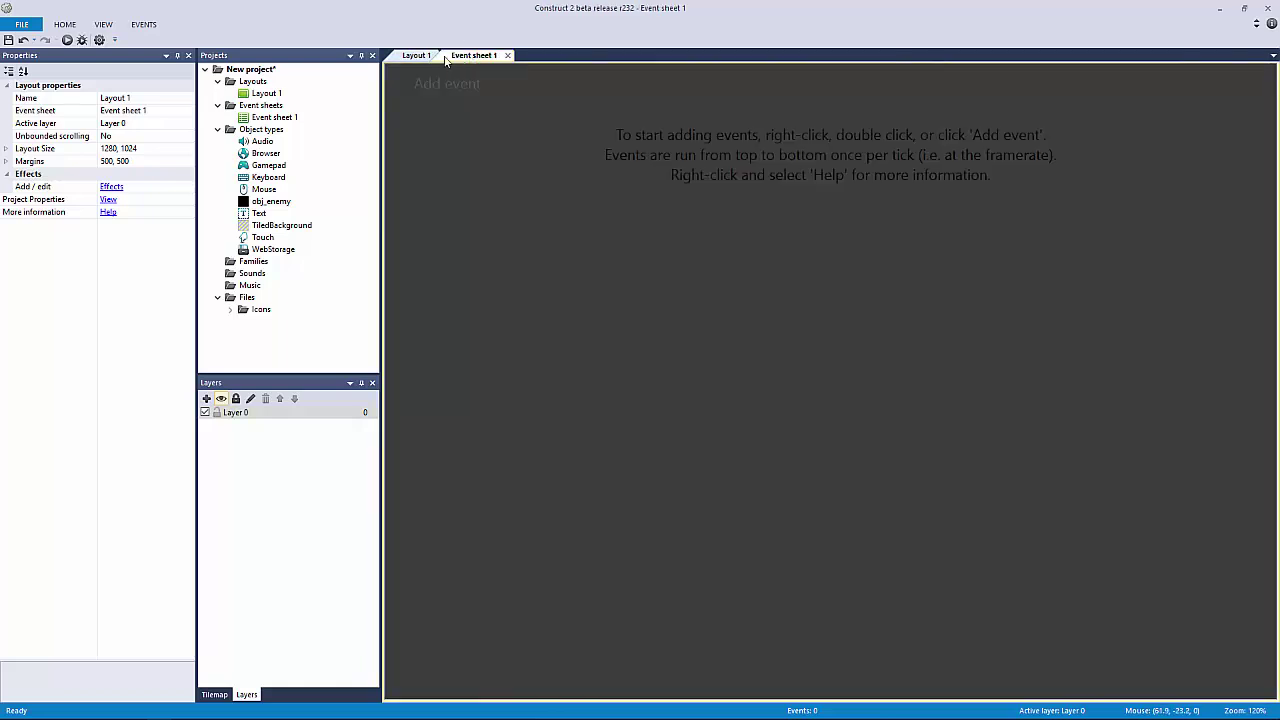
left_click(425, 57)
left_click(478, 57)
left_click(431, 58)
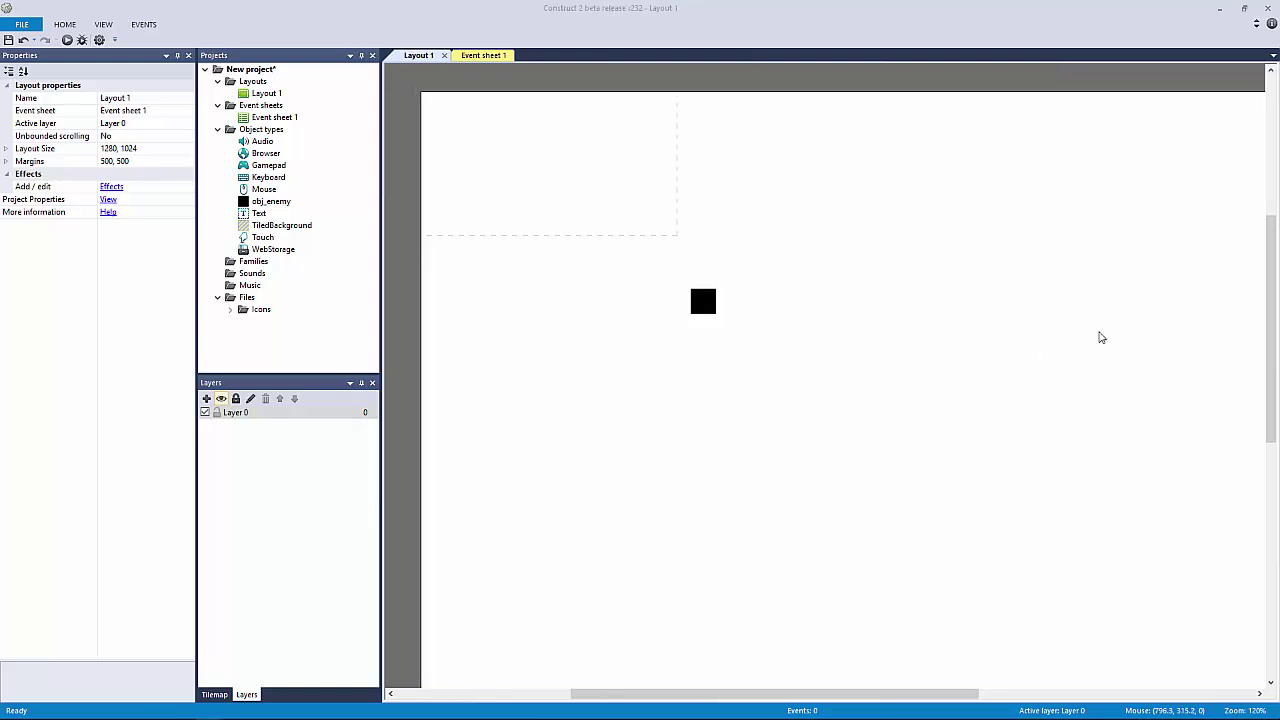
Step: Zoom the layout and select the black obj_enemy sprite
middle_click_drag(1066, 345, 1145, 385)
scroll(1145, 385, "down", 2, "ctrl")
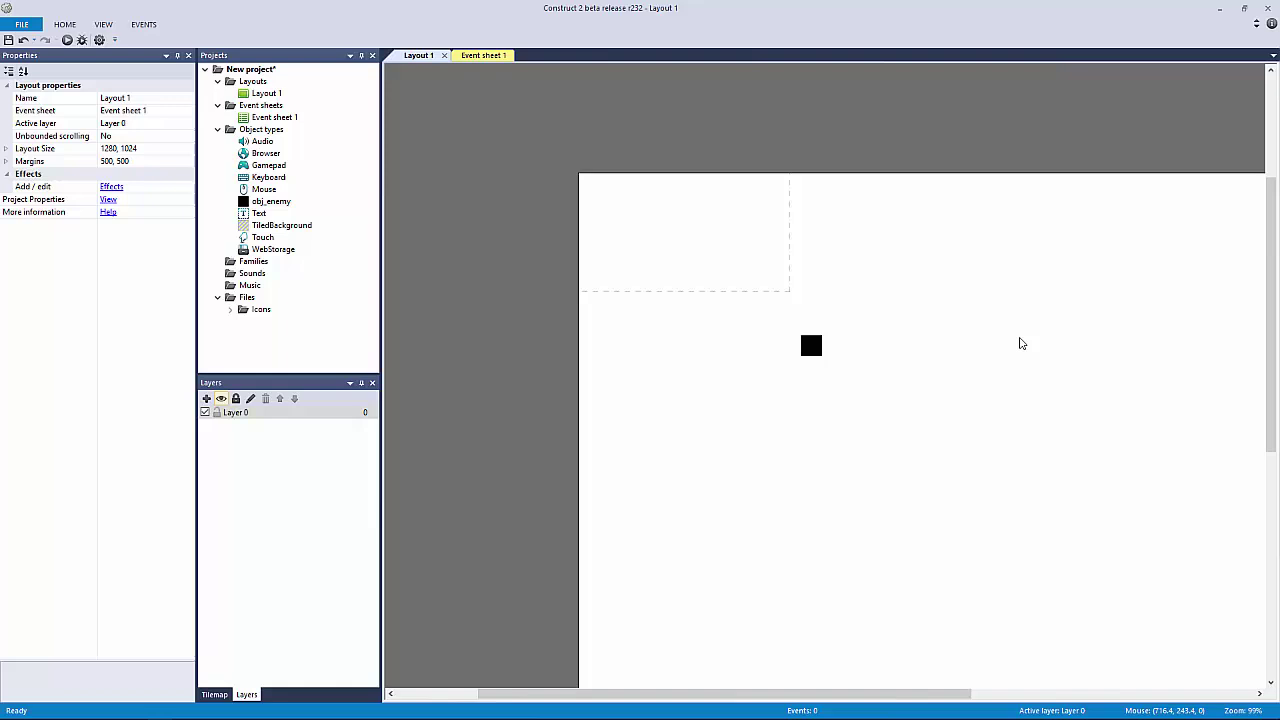
left_click(819, 355)
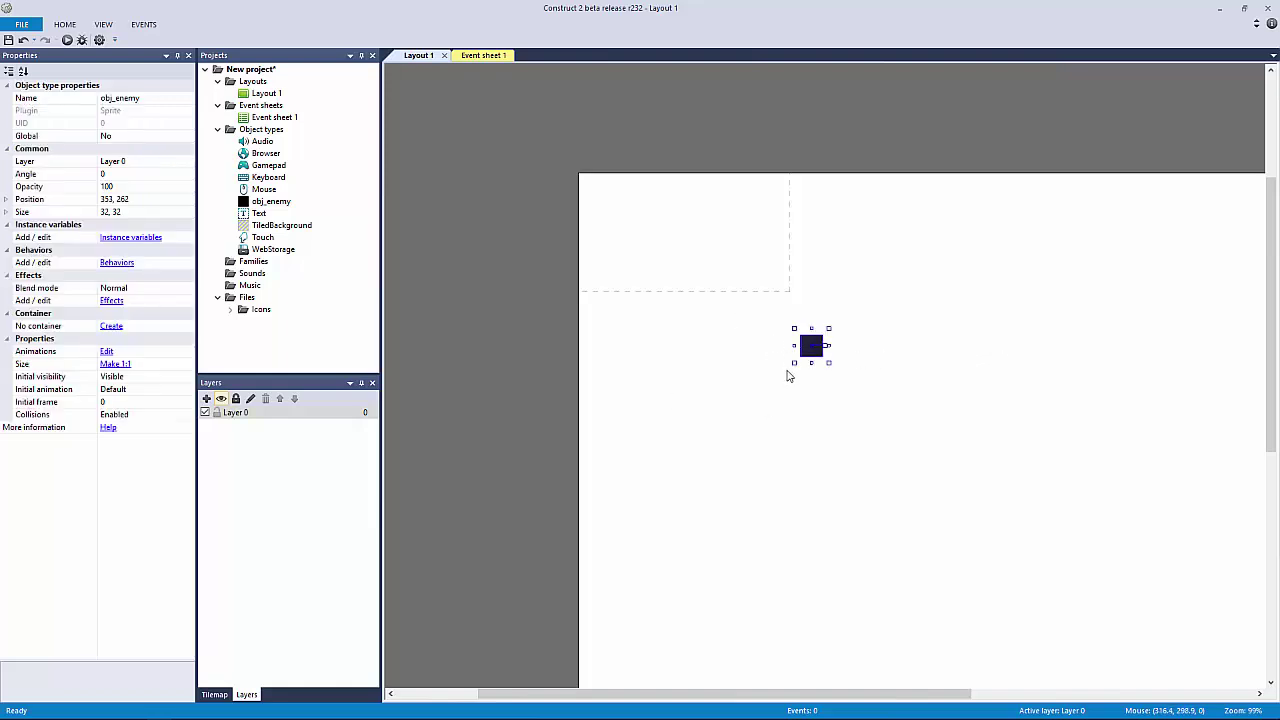
left_click(780, 341)
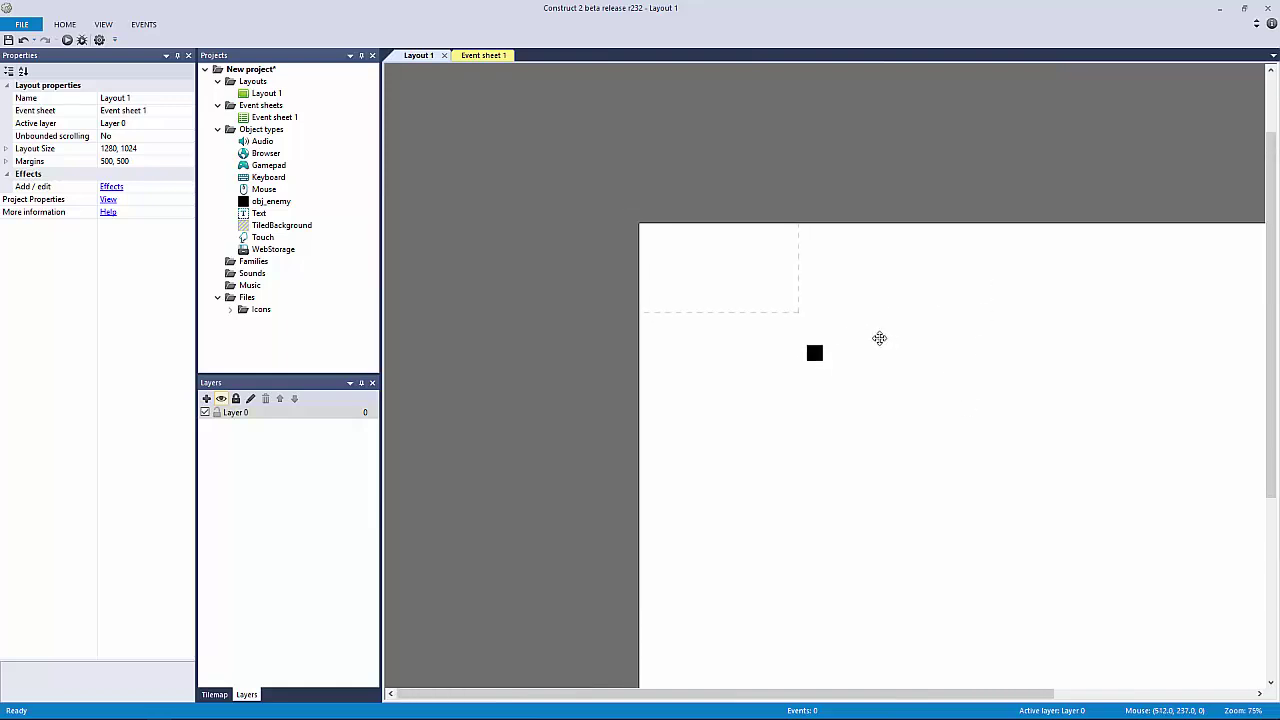
scroll(823, 266, "down", 2, "ctrl")
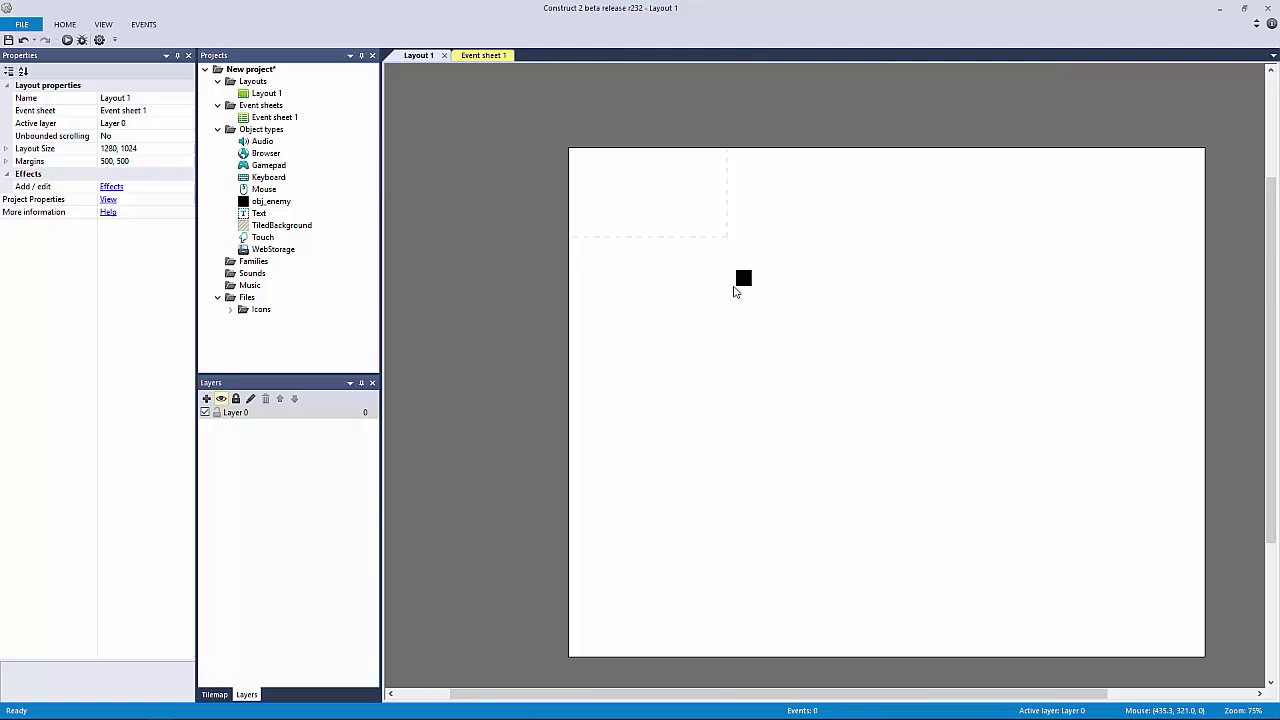
left_click_drag(705, 245, 768, 305)
Step: Cancel the Insert New Object dialog without adding anything and reselect obj_enemy
double_click(817, 328)
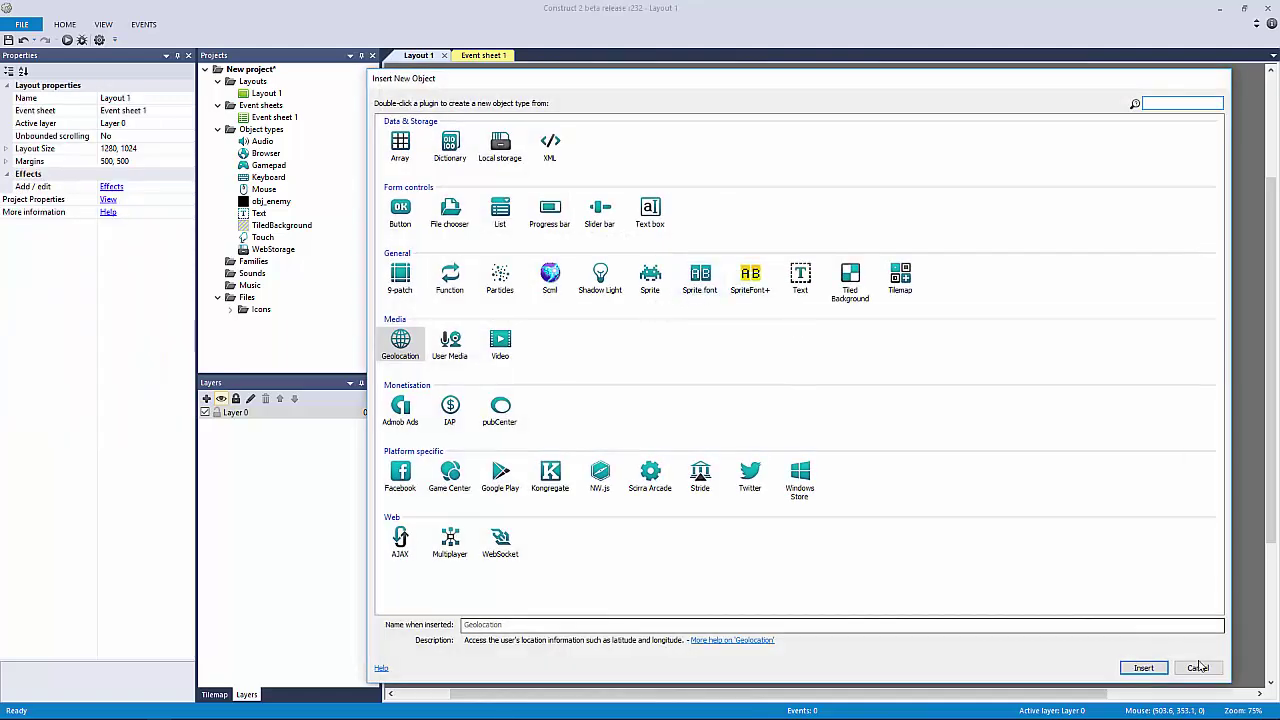
left_click(1198, 667)
left_click(743, 279)
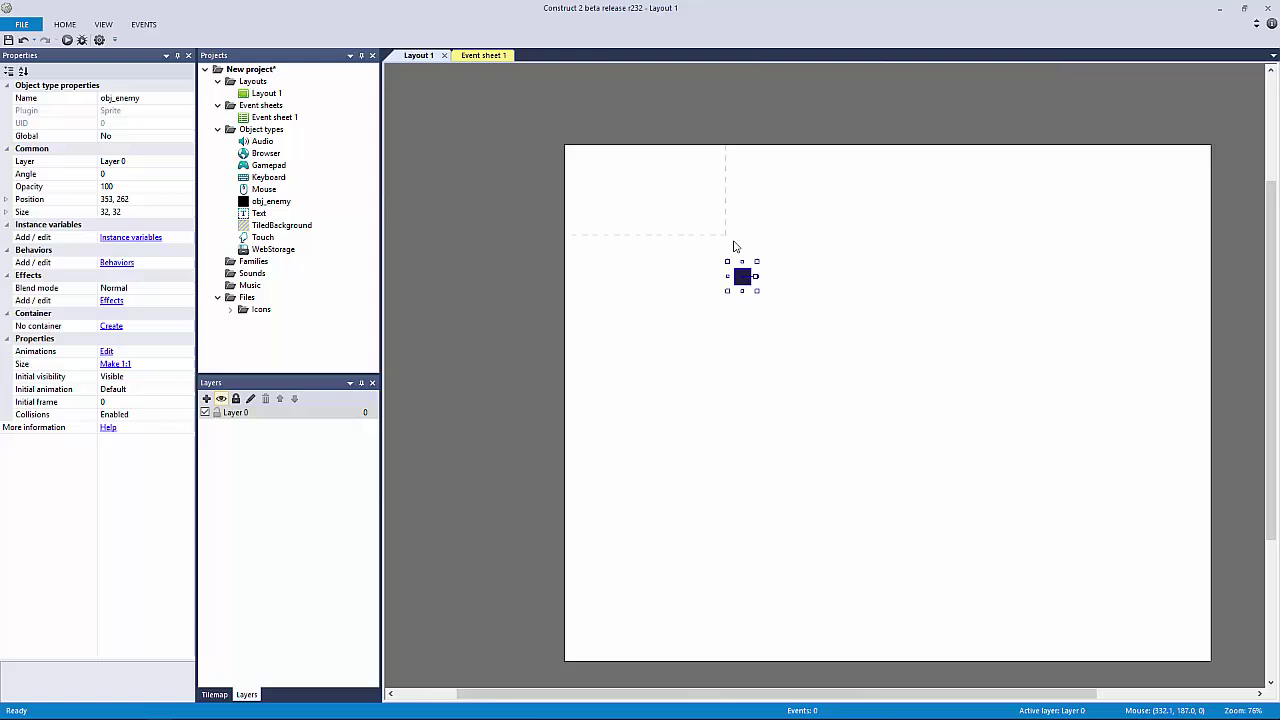
scroll(730, 246, "up", 3, "ctrl")
Step: Give obj_enemy the 8 Direction behaviour (max speed 200, acceleration 600, deceleration 500)
left_click(116, 262)
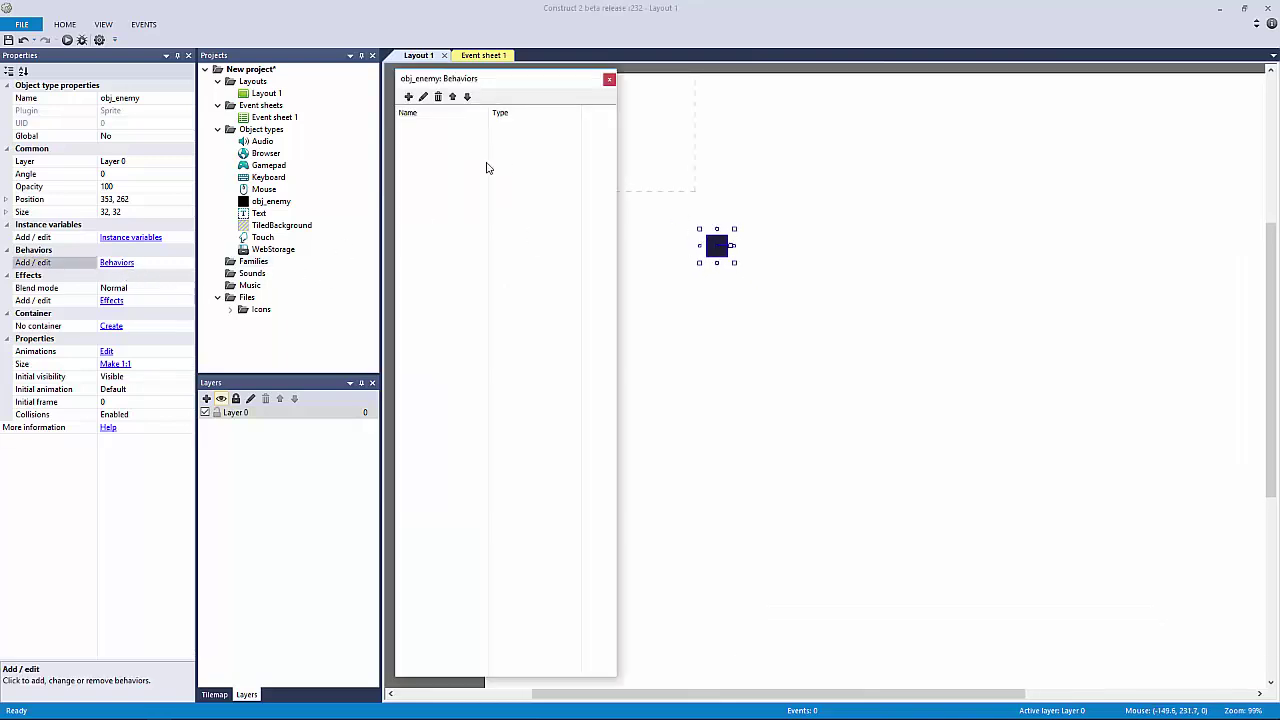
left_click(408, 96)
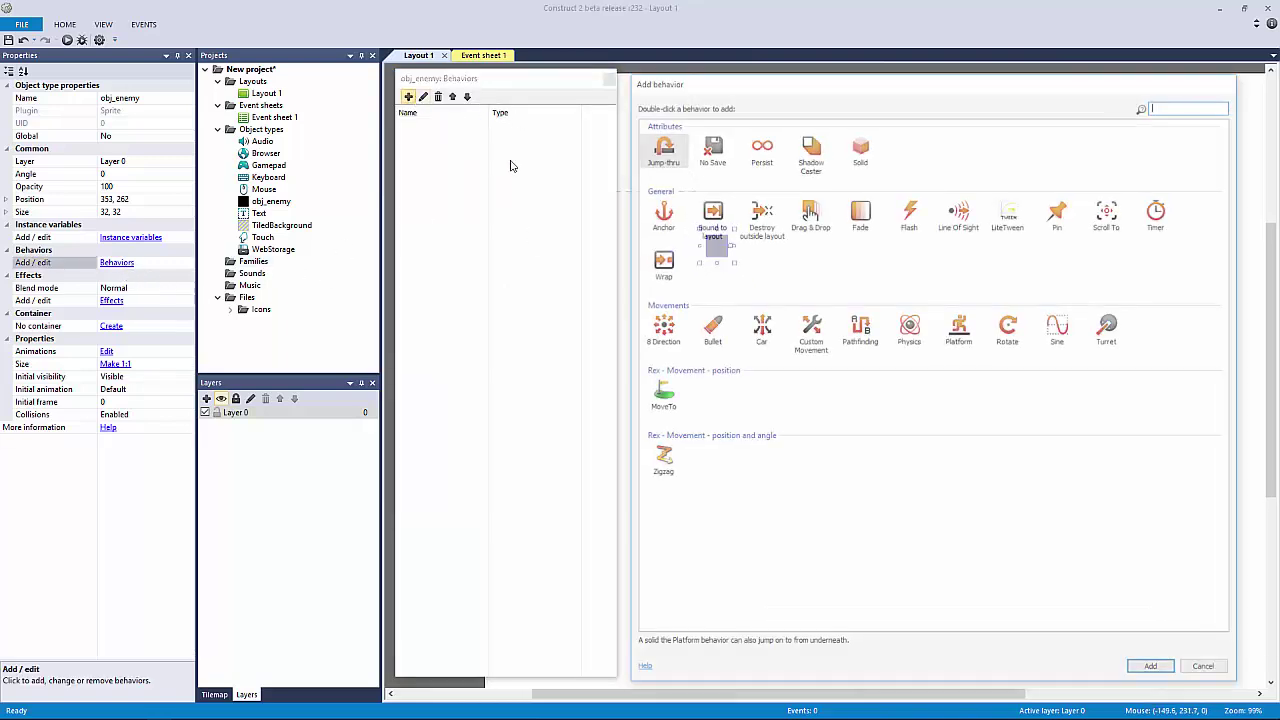
double_click(659, 328)
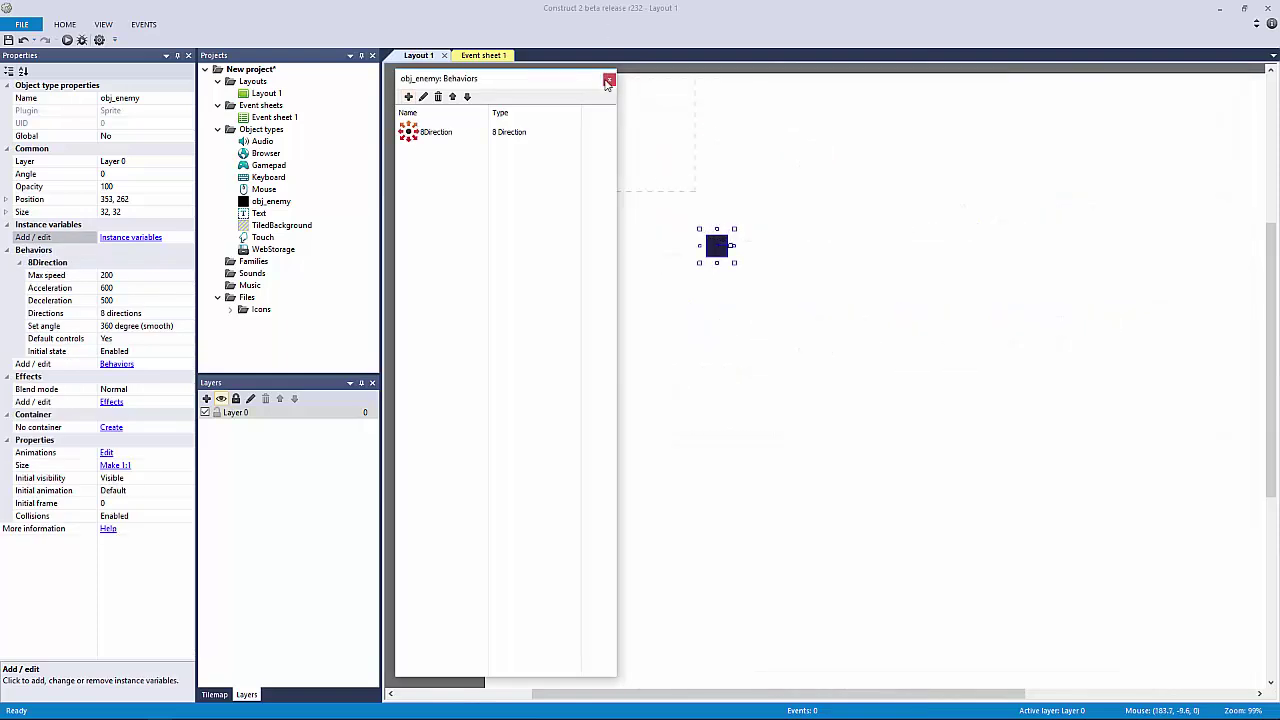
left_click(609, 79)
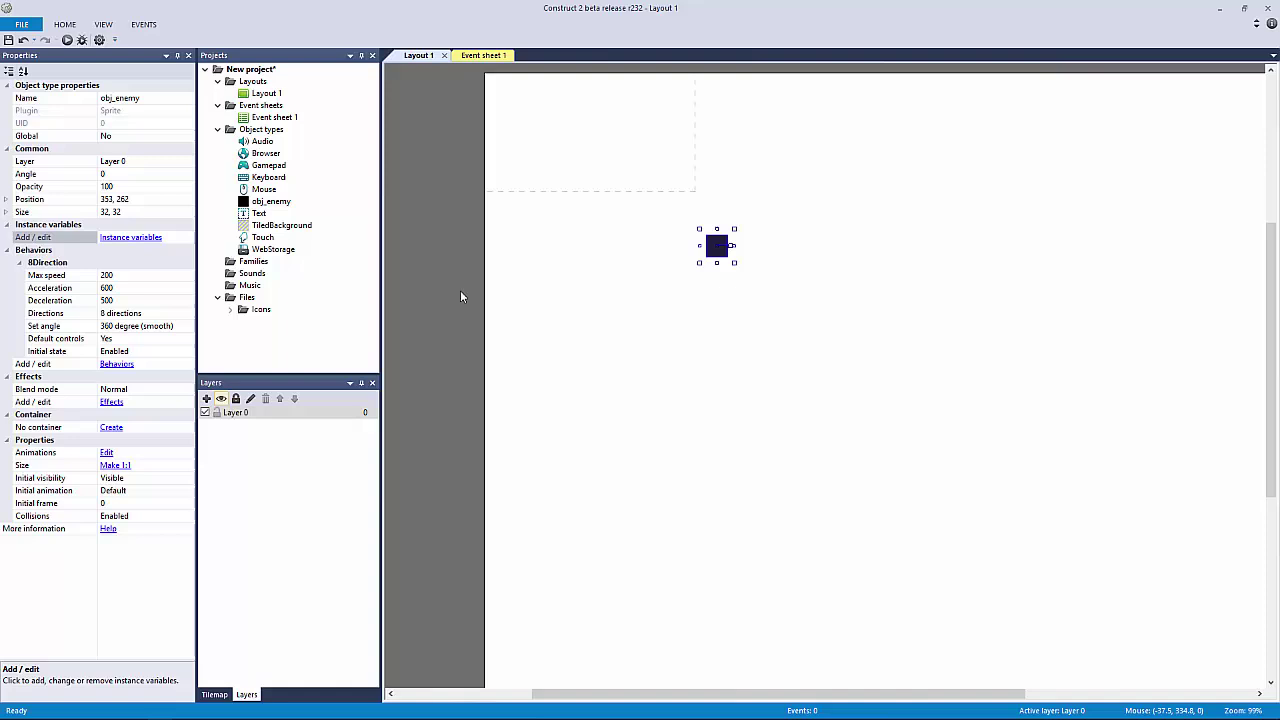
left_click(585, 296)
left_click(722, 247)
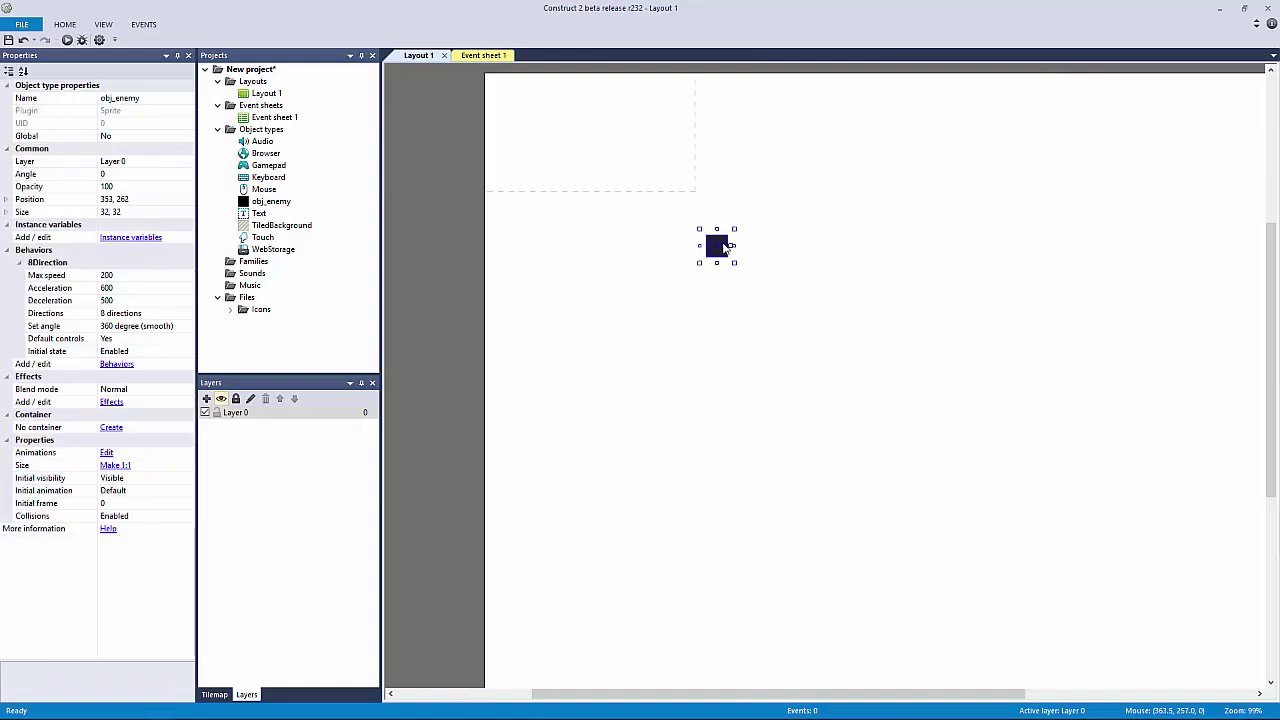
Step: Clone obj_enemy into a new obj_enemy2 type, then delete its placed instance
right_click(724, 246)
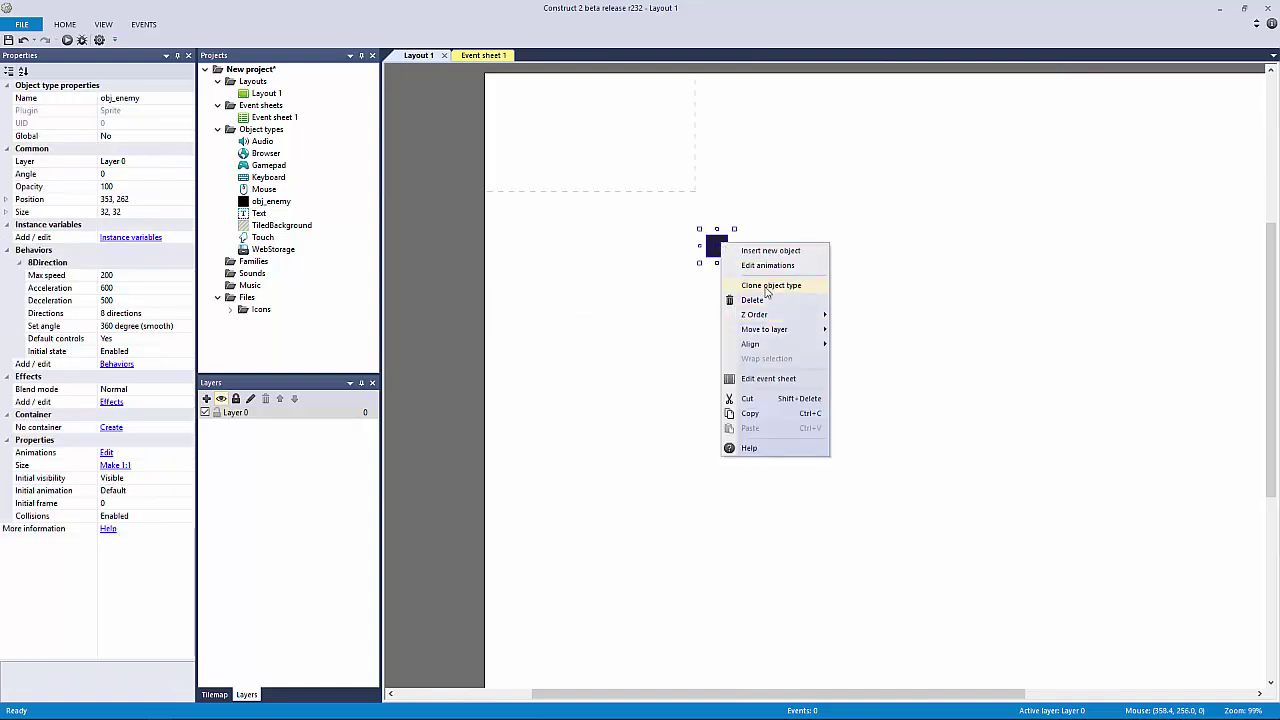
left_click(769, 285)
left_click(803, 261)
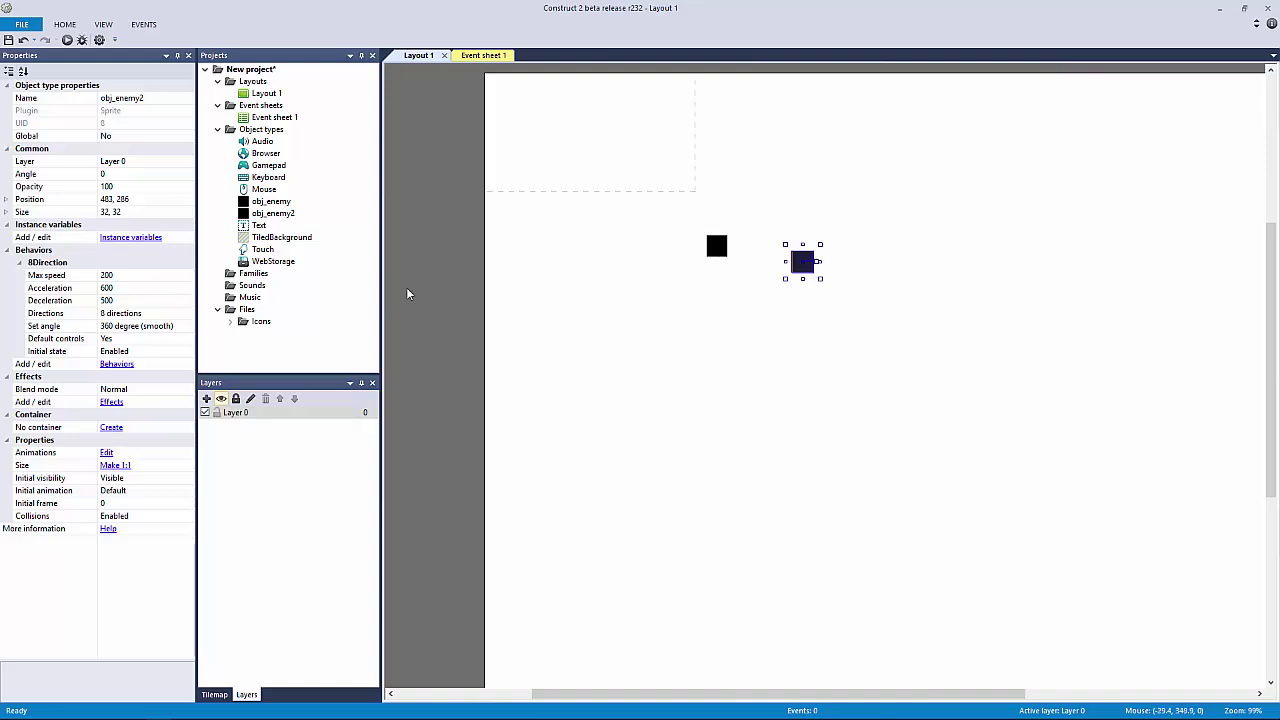
left_click(272, 213)
left_click(716, 248)
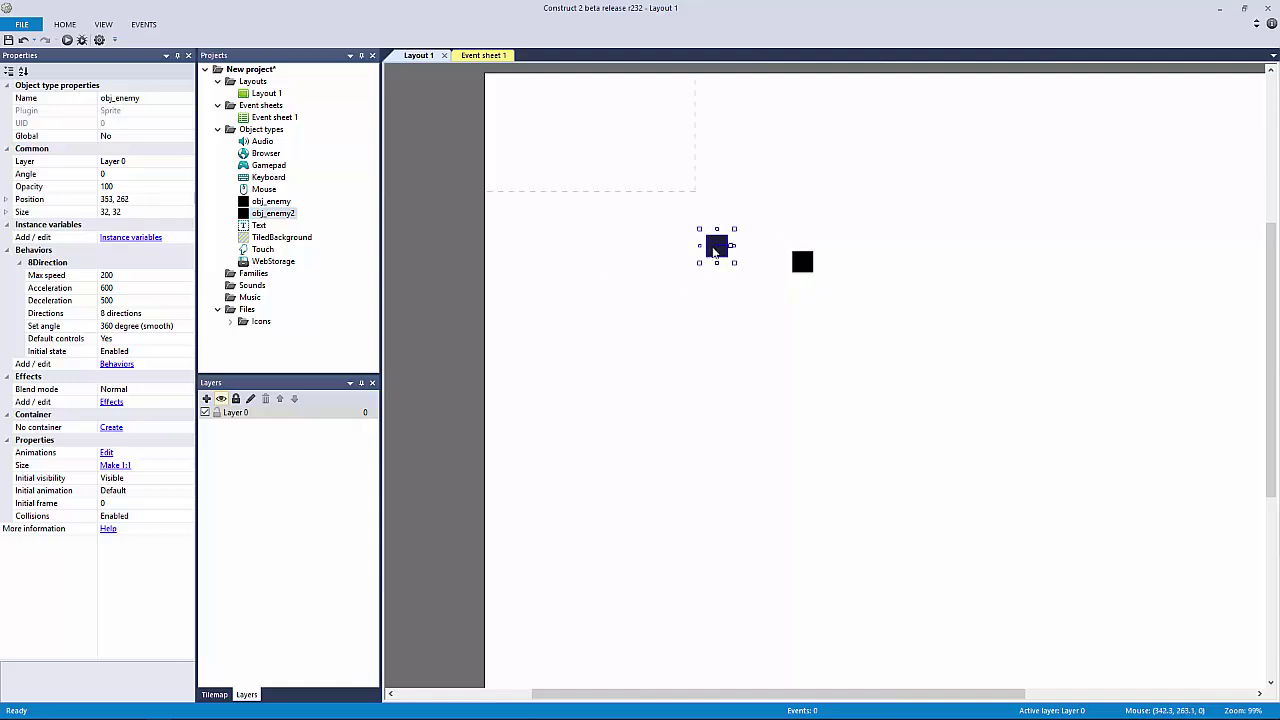
left_click(800, 263)
key("Delete")
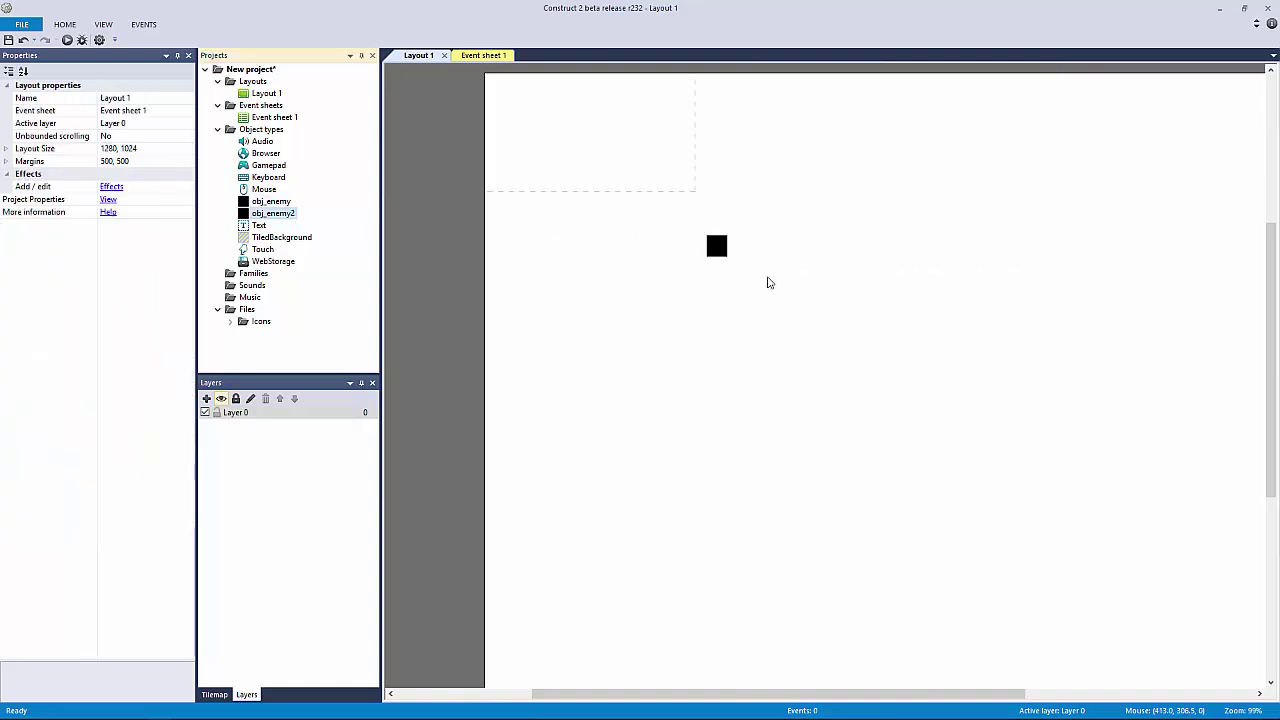
Step: Drag an obj_enemy2 instance from Projects onto the layout and delete it again
scroll(923, 291, "down", 4, "ctrl")
scroll(867, 309, "up", 2, "ctrl")
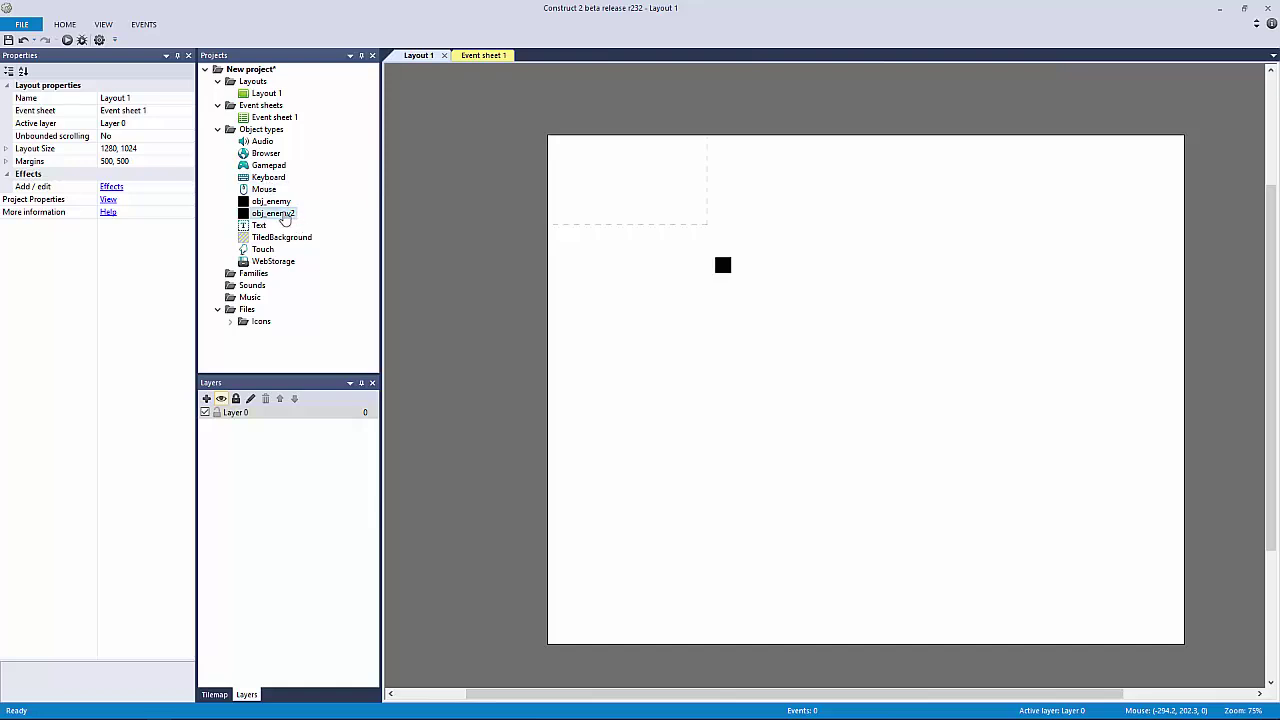
left_click_drag(280, 214, 745, 375)
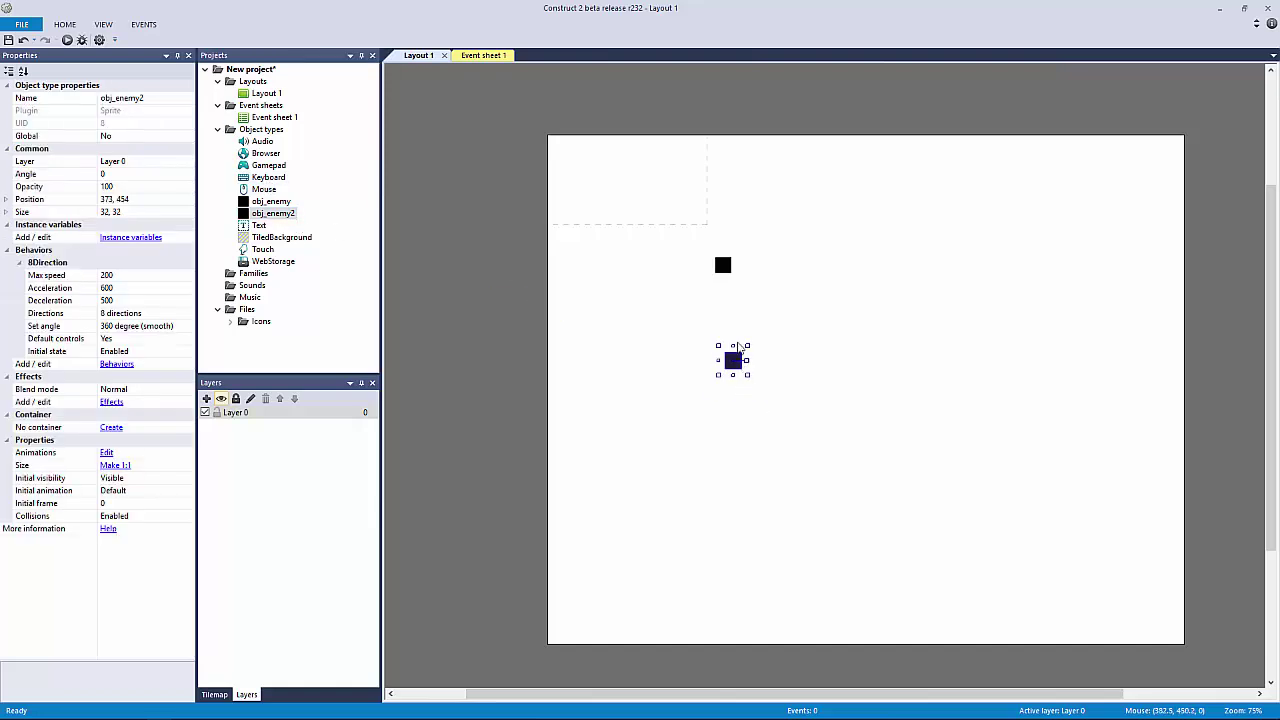
key("Delete")
Step: Delete the obj_enemy2 object type from the project
right_click(278, 216)
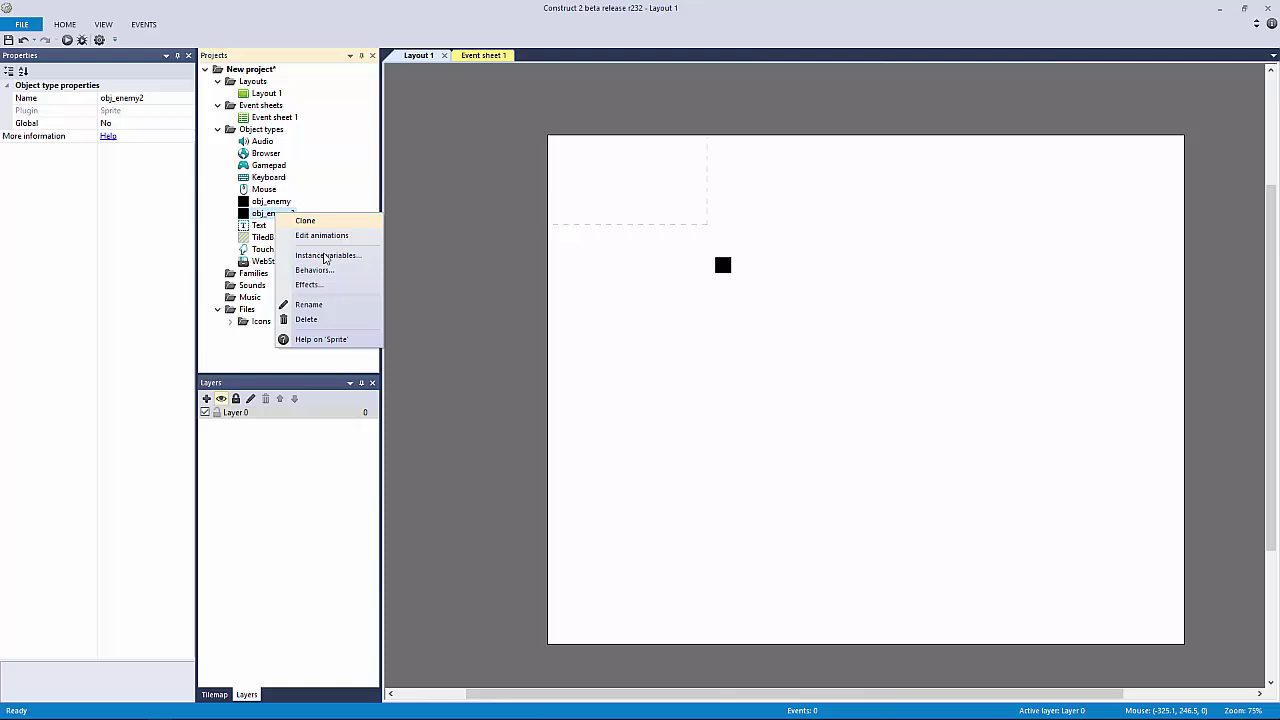
left_click(332, 315)
left_click(698, 400)
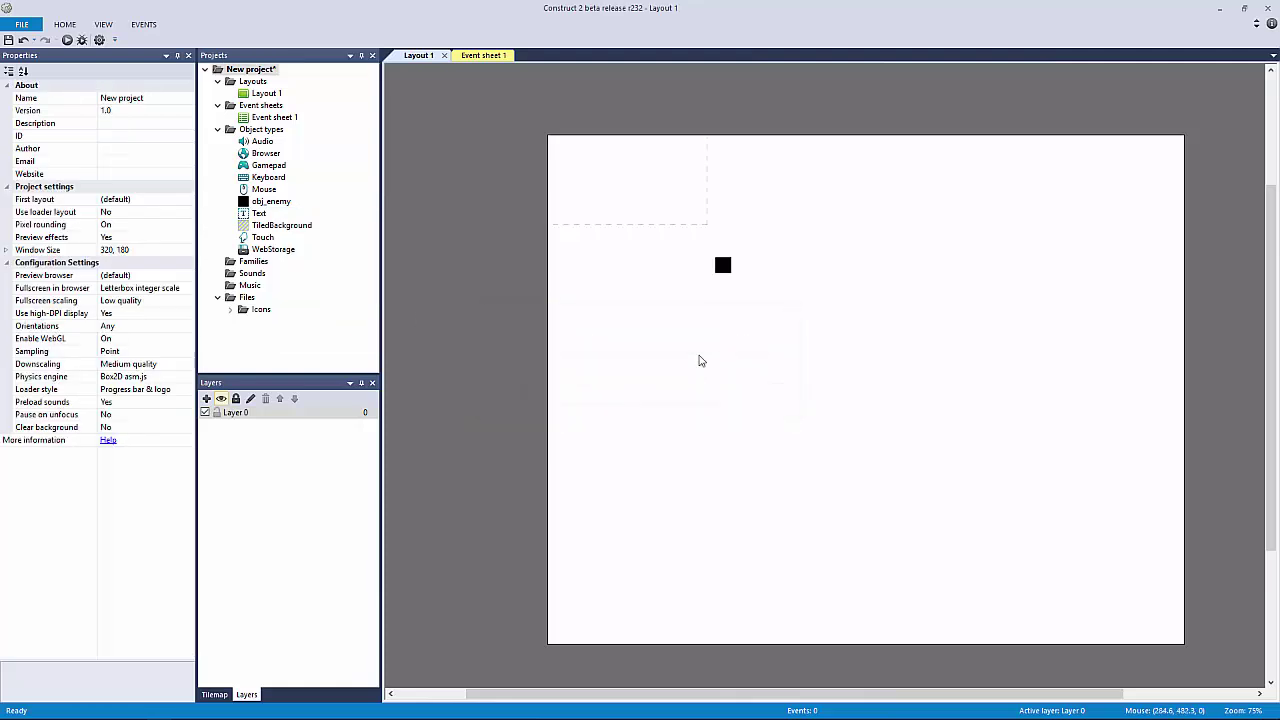
Step: Paste a second obj_enemy instance onto the layout at 244, 339
scroll(703, 245, "up", 2, "ctrl")
left_click(698, 242)
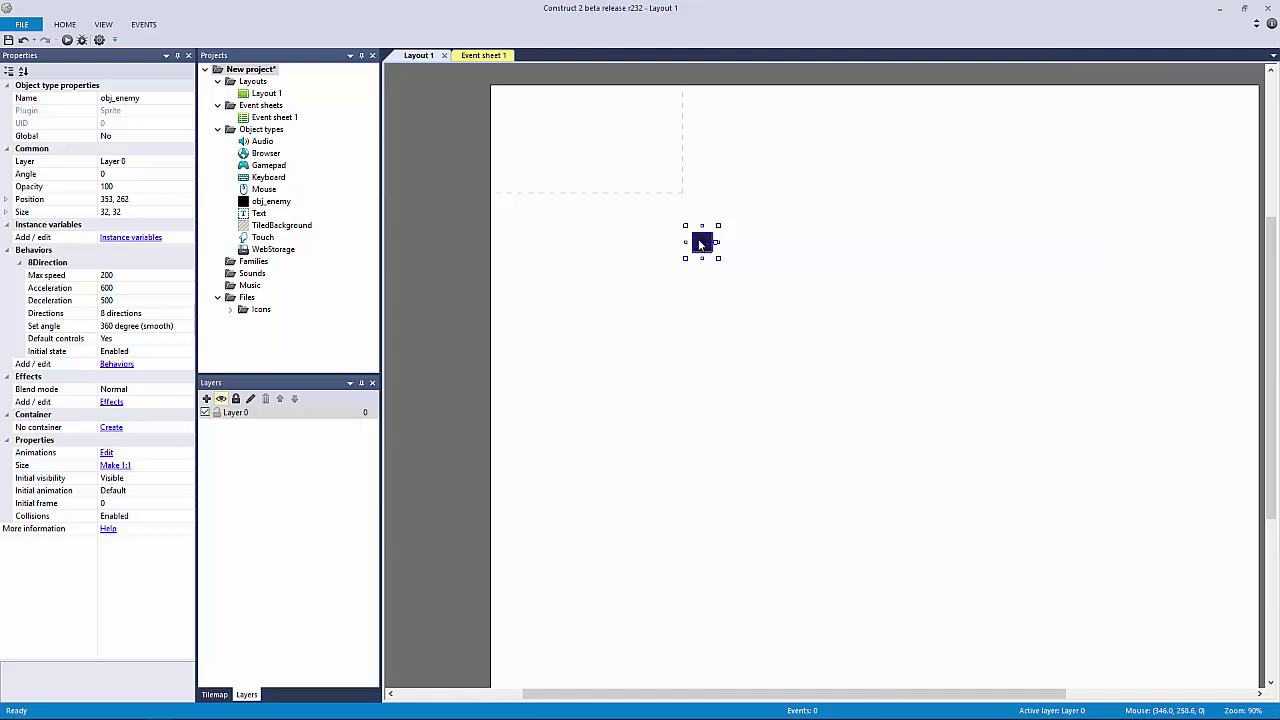
left_click_drag(700, 244, 630, 273, "ctrl")
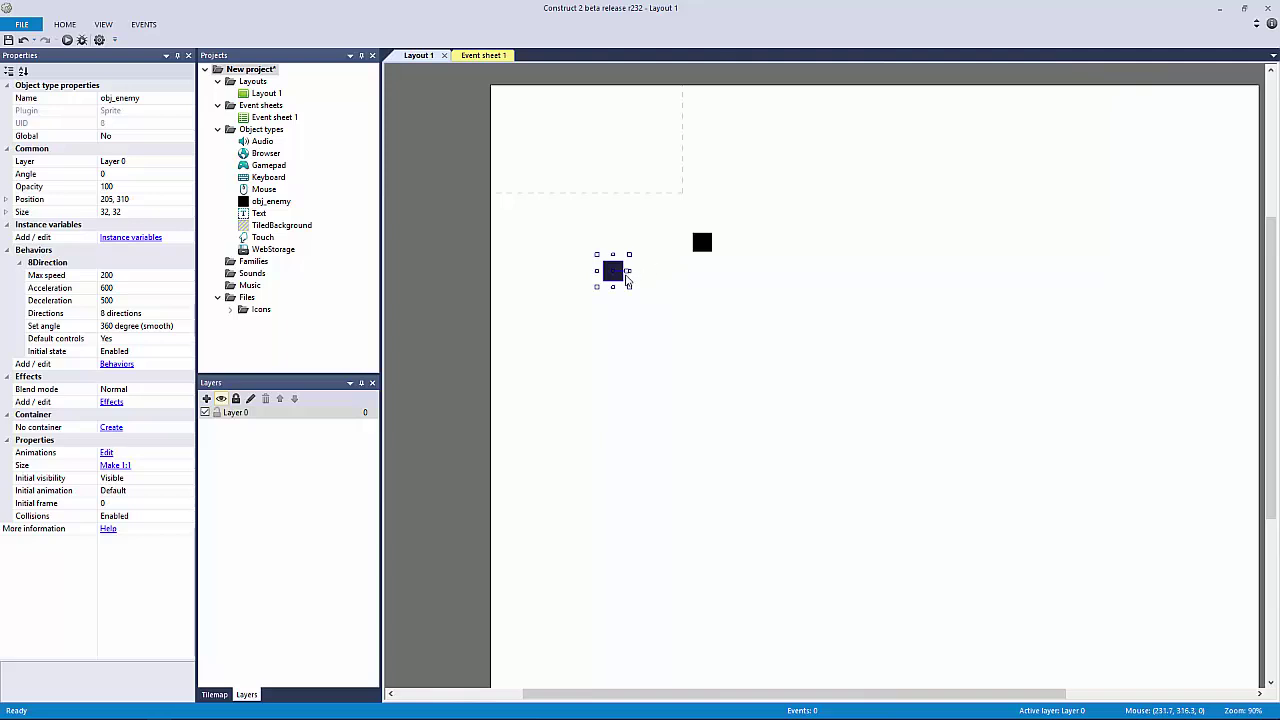
key("ctrl+v")
left_click(691, 291)
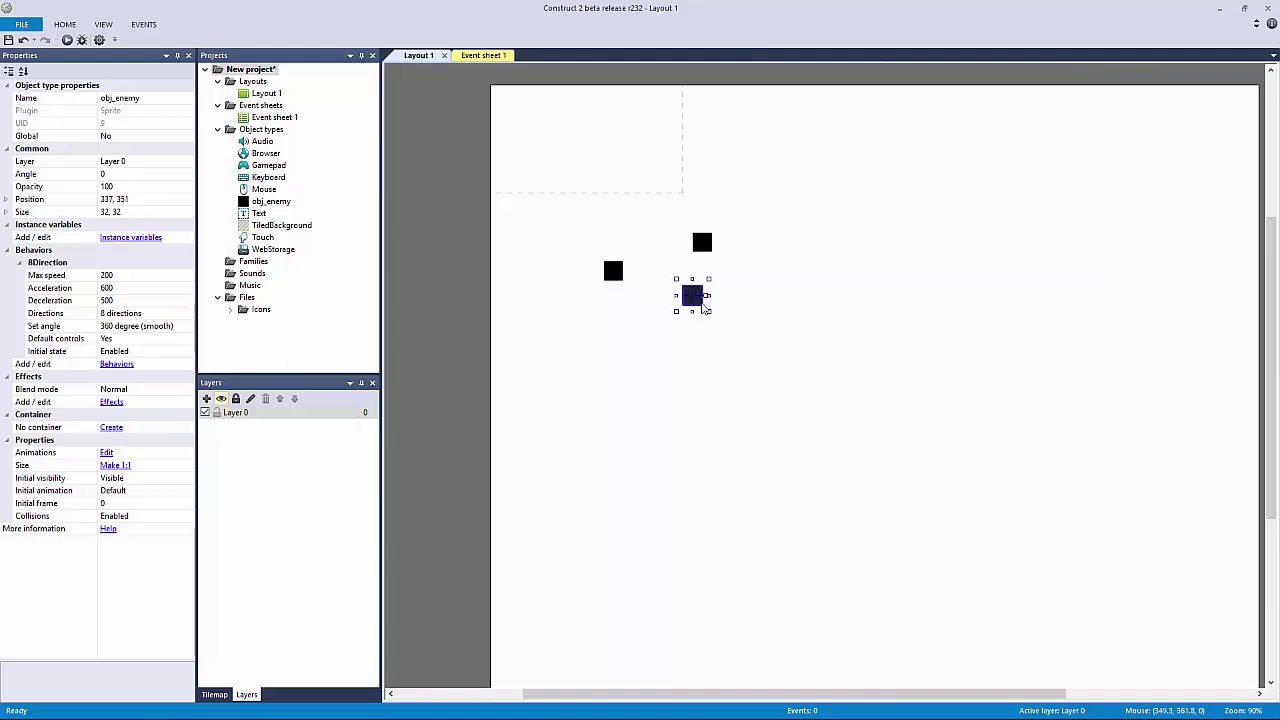
key("ctrl+z")
left_click(616, 273)
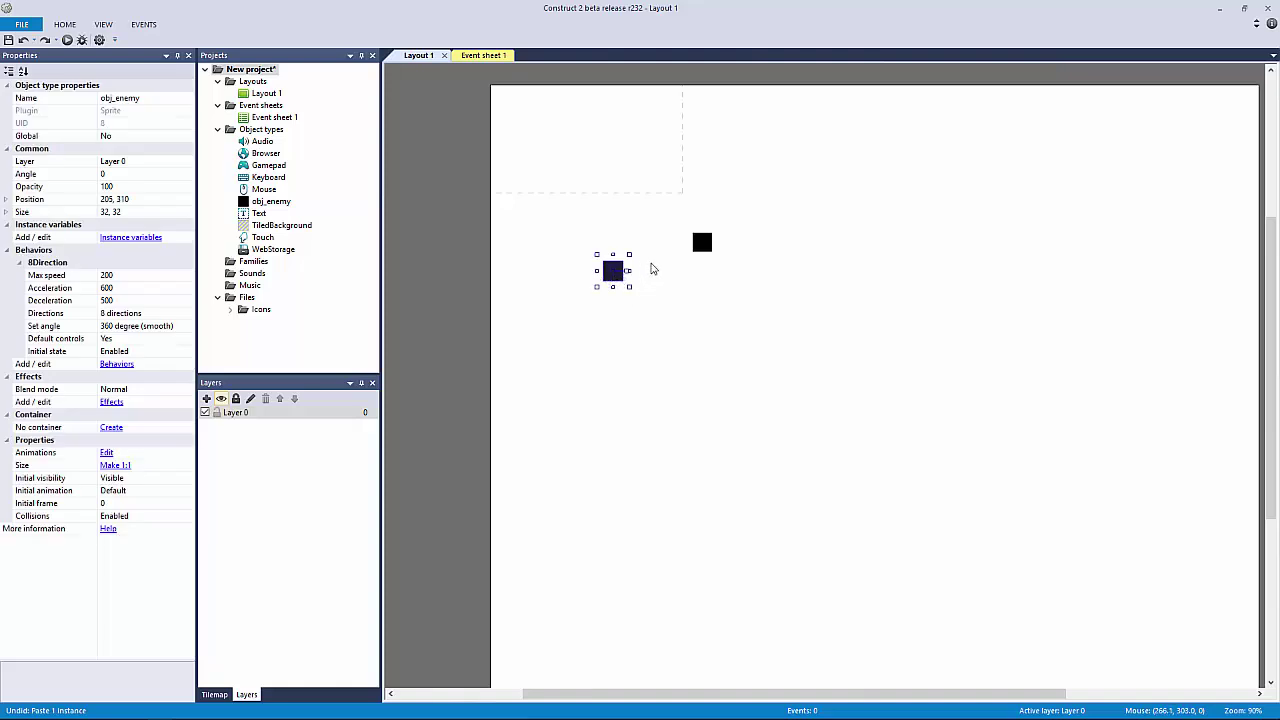
key("ctrl+z")
key("ctrl+v")
left_click(655, 295)
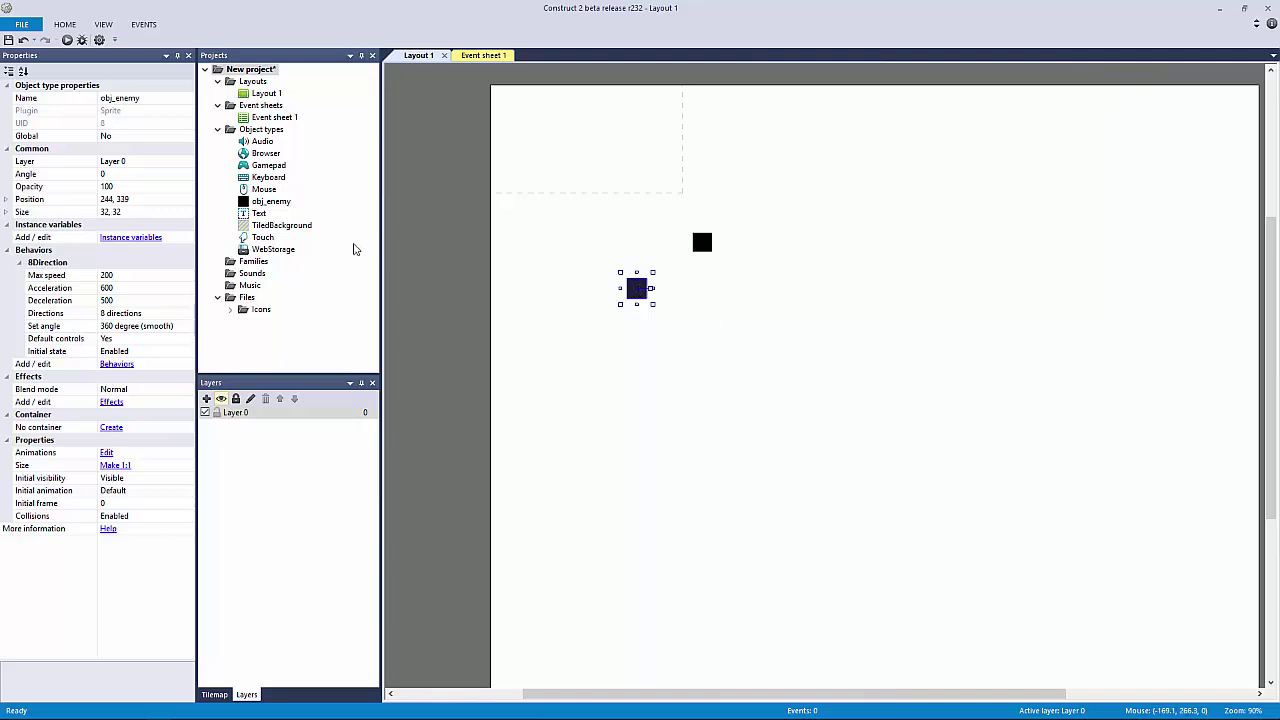
Step: Select the second obj_enemy instance and look at its Name property
left_click(272, 203)
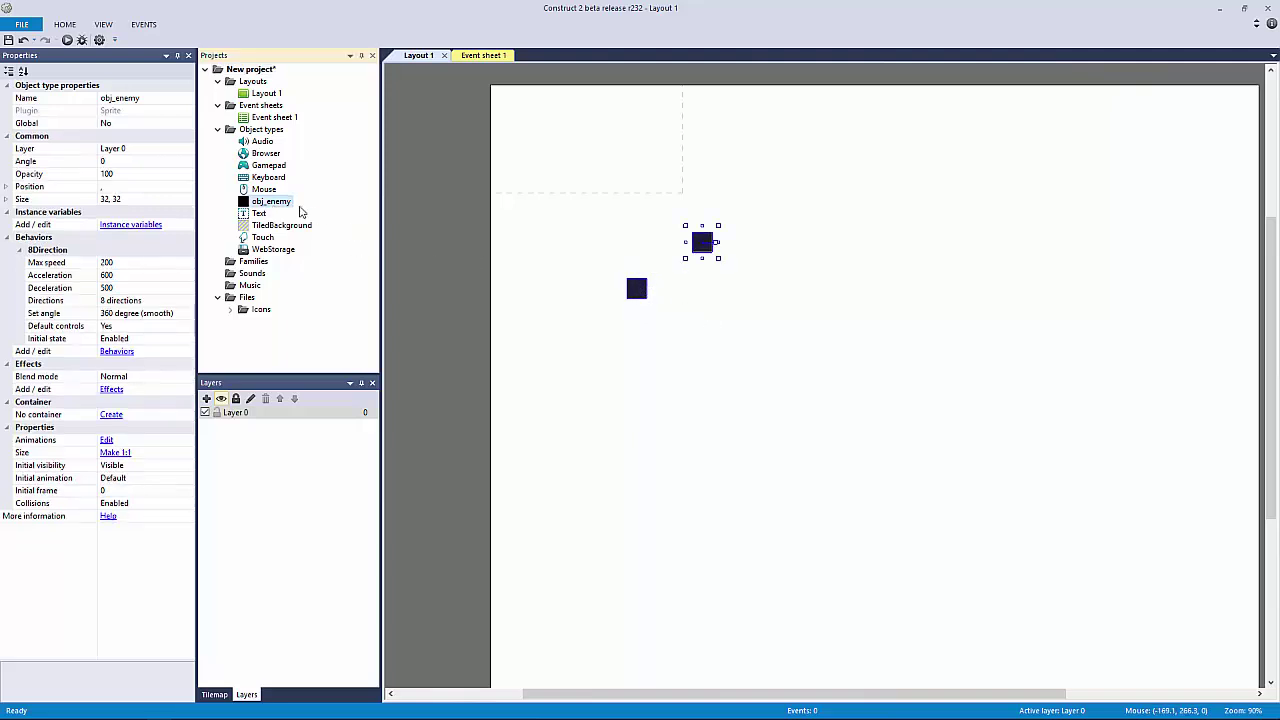
left_click(447, 250)
left_click(636, 289)
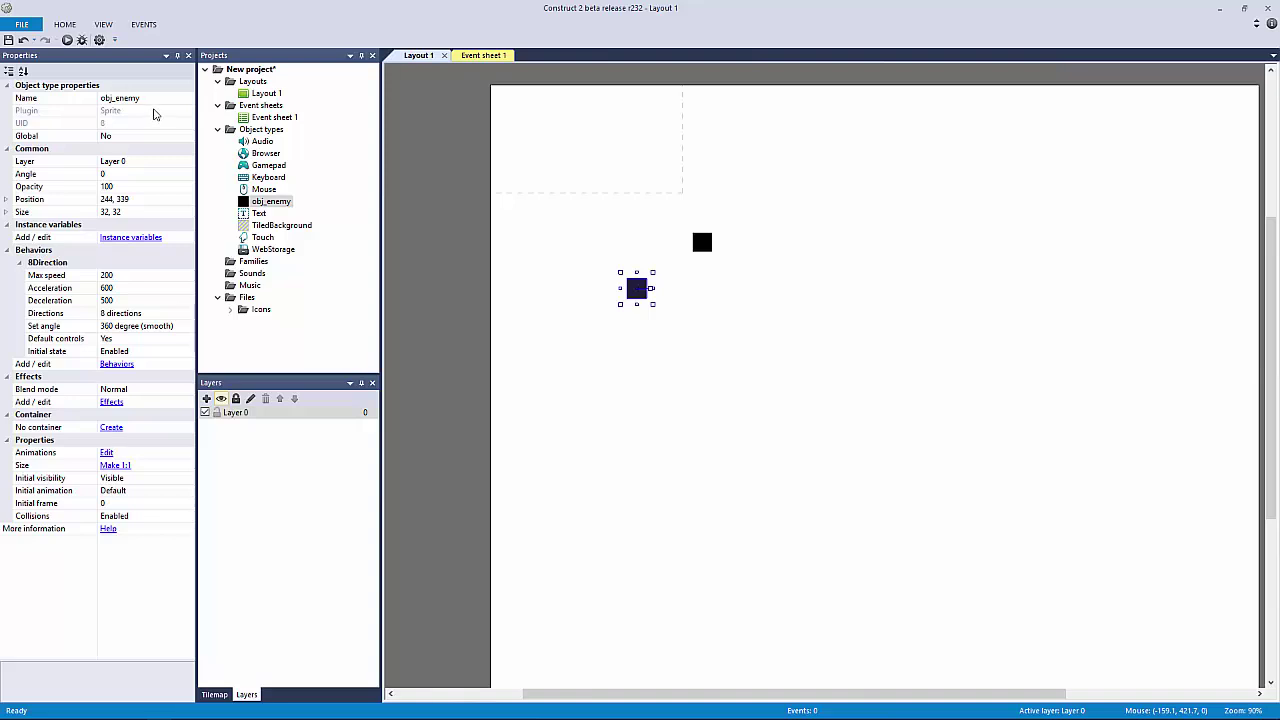
left_click(154, 98)
left_click(155, 97)
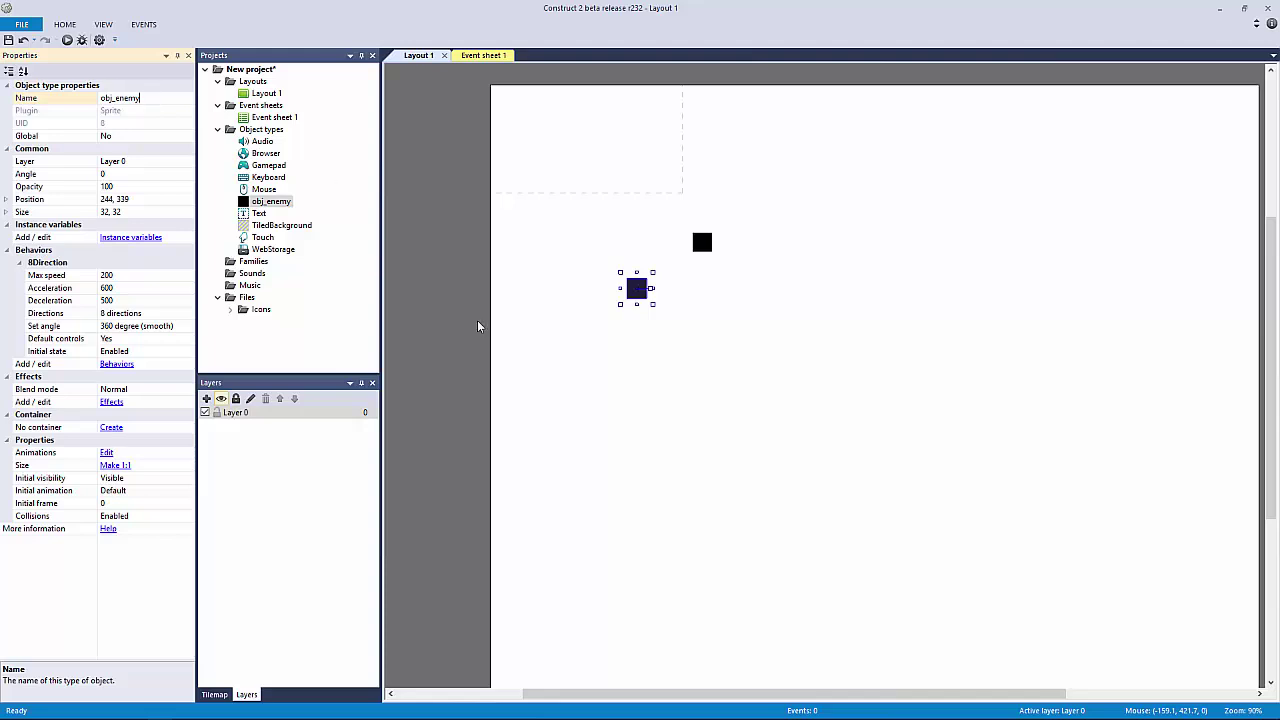
left_click(646, 360)
left_click(632, 298)
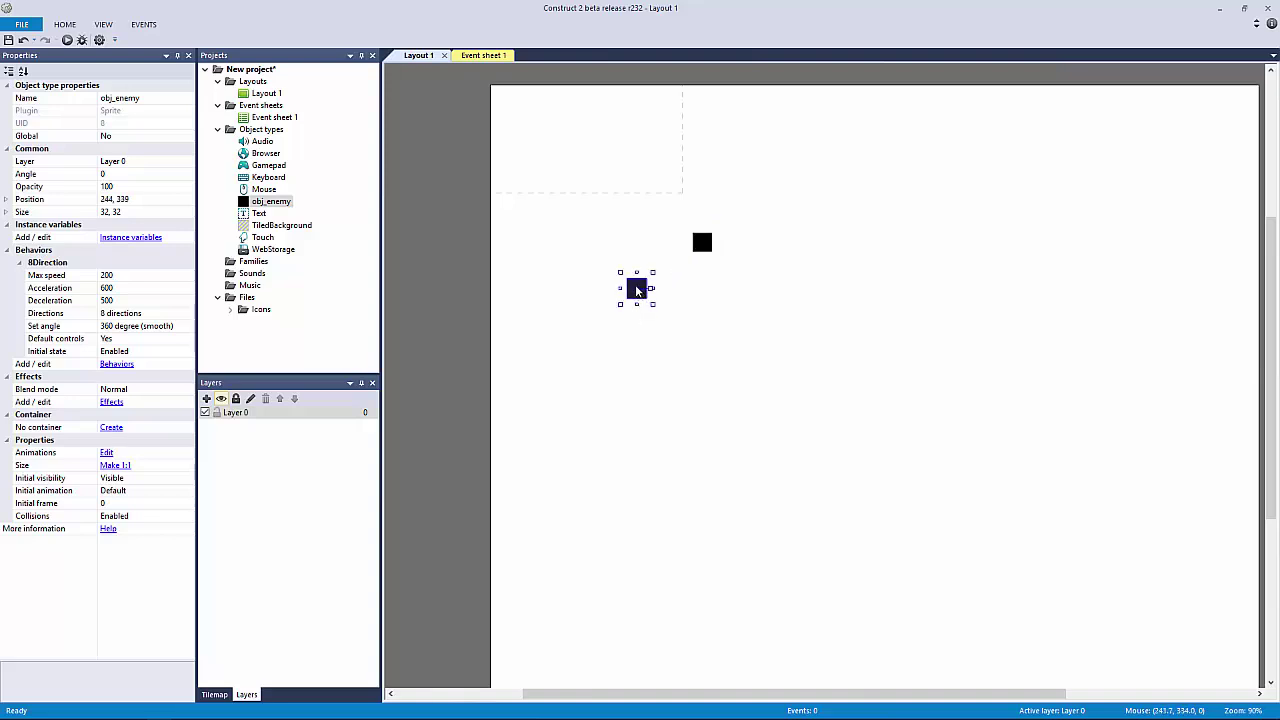
Step: Move the two obj_enemy instances to 138, 91 and 141, 365
left_click_drag(637, 290, 783, 243)
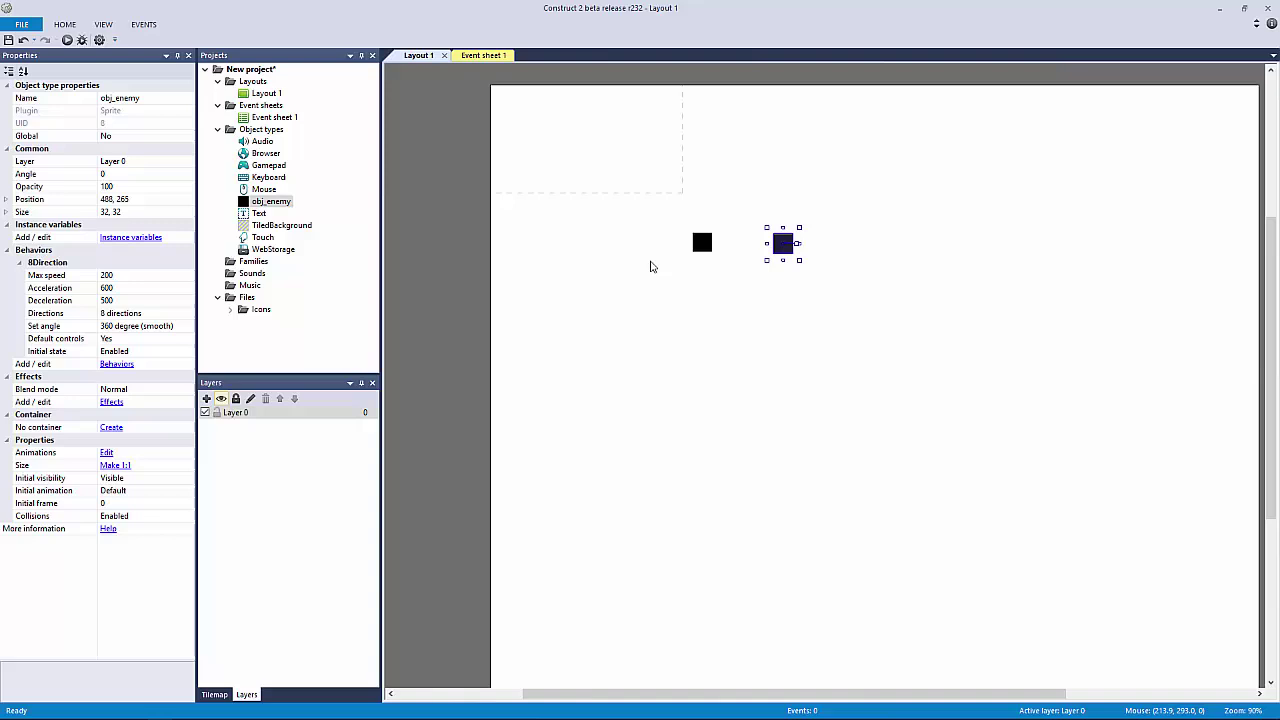
left_click_drag(642, 202, 1008, 345)
left_click(920, 338)
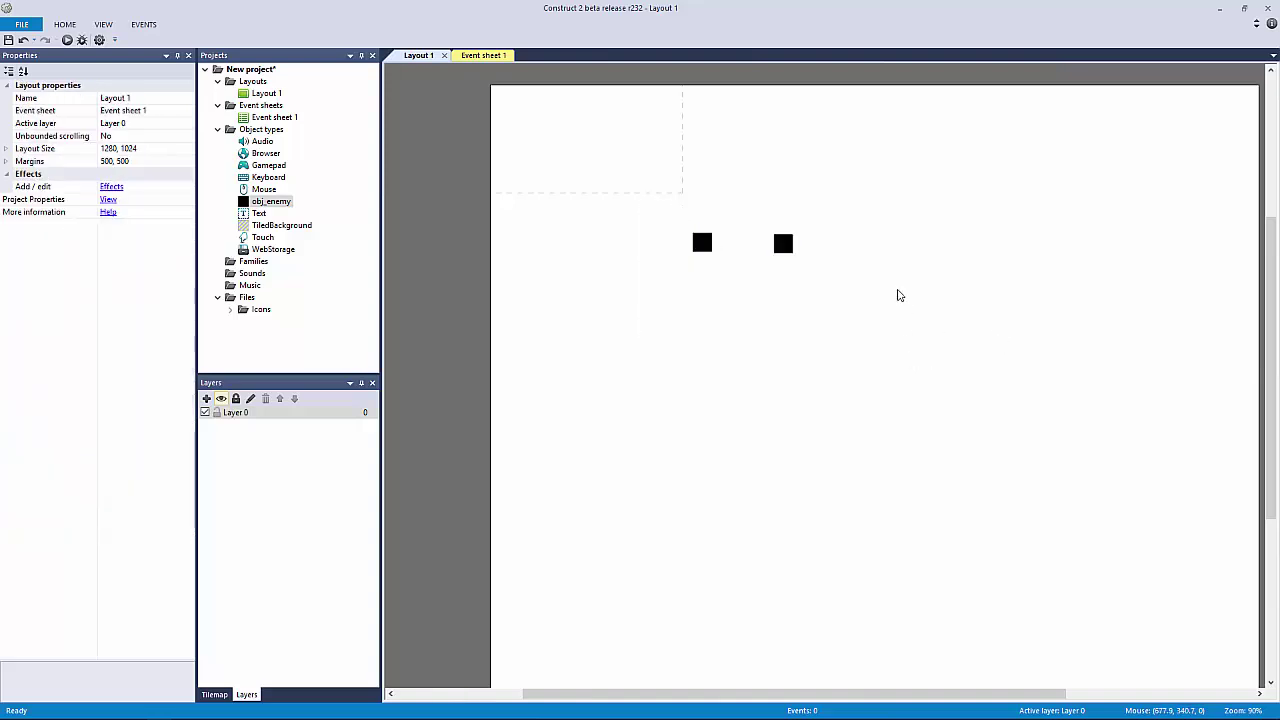
left_click(783, 250)
left_click_drag(782, 266, 773, 285)
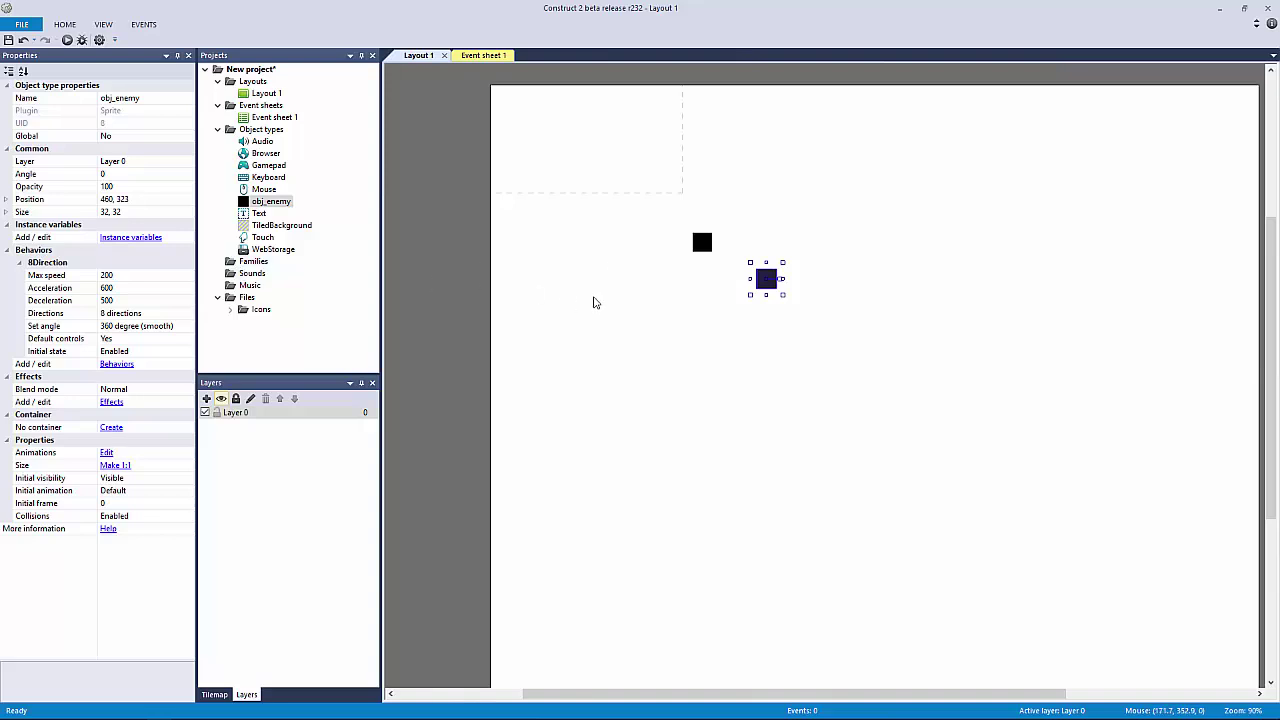
left_click(593, 308)
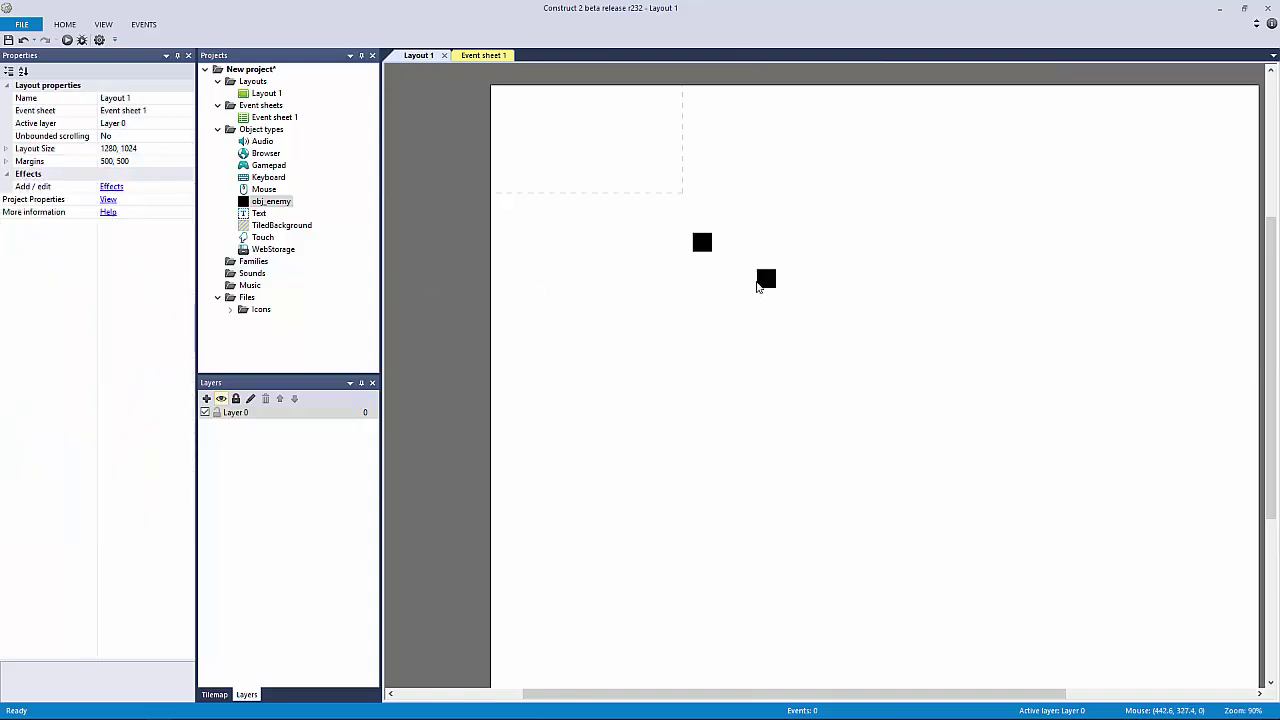
left_click(772, 292)
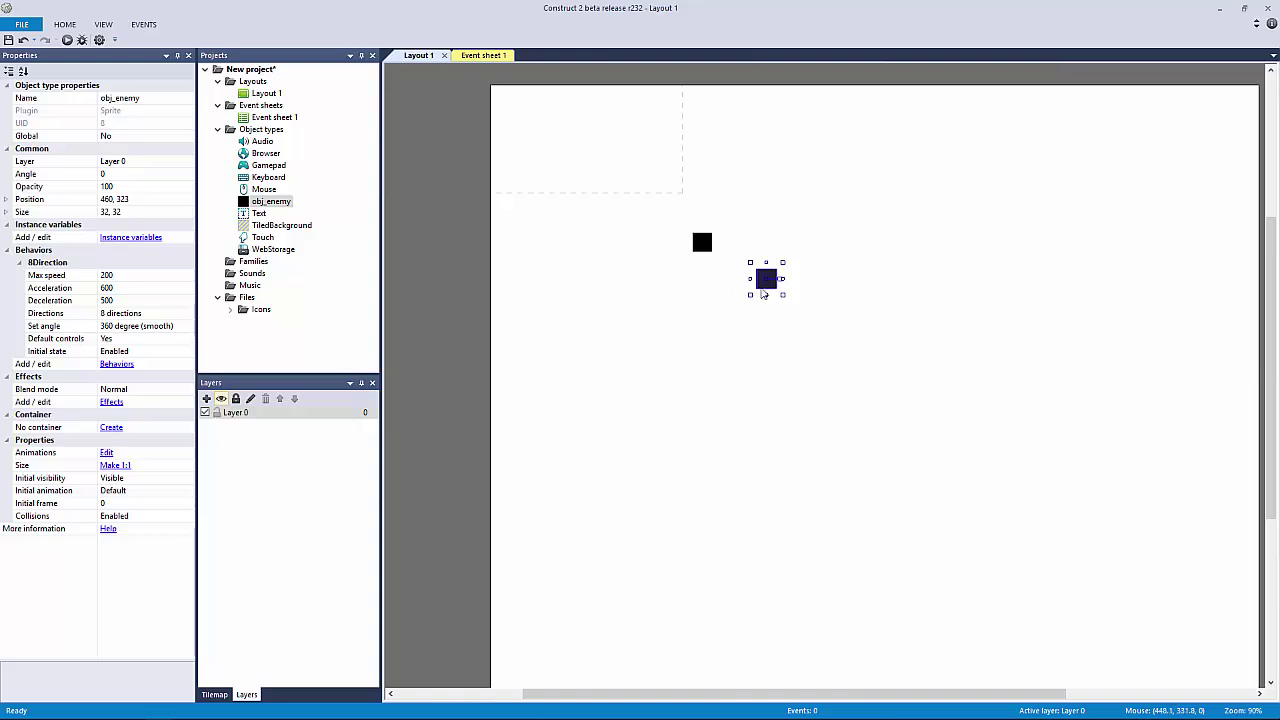
left_click_drag(704, 255, 590, 157)
left_click(752, 298)
left_click_drag(768, 282, 577, 307)
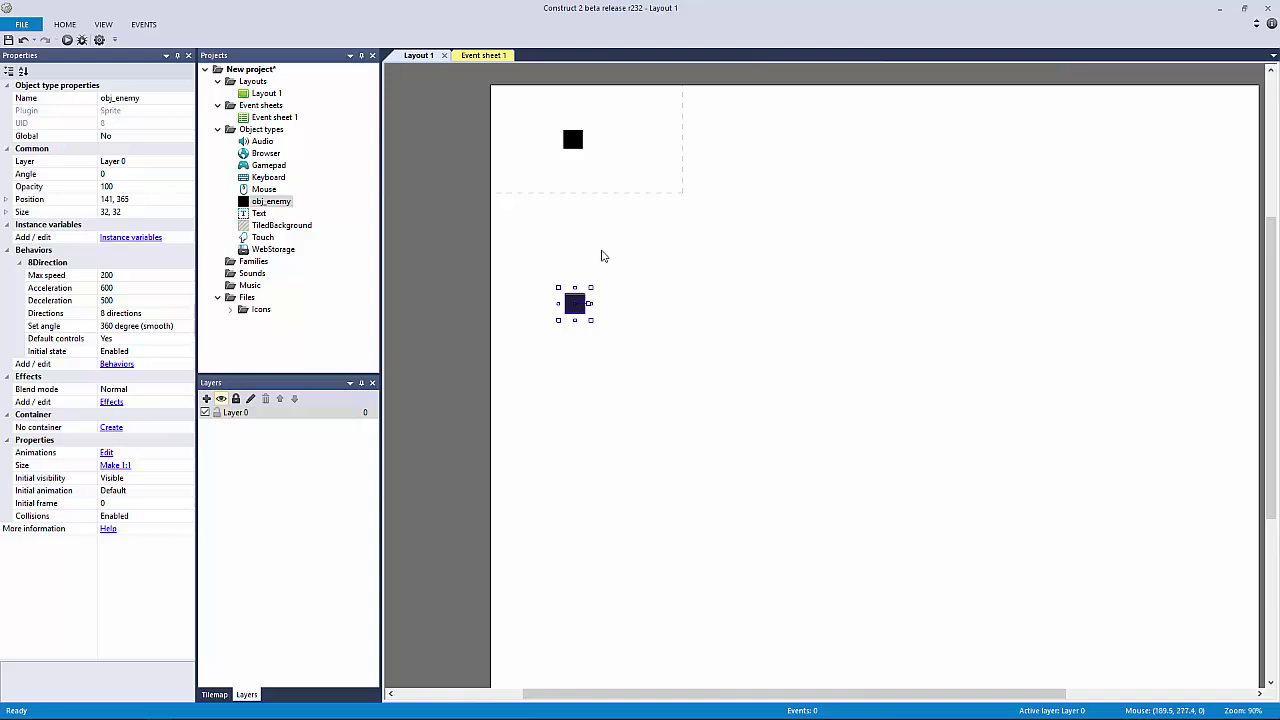
Step: Set the lower obj_enemy's 8Direction Max speed to 500
left_click(622, 278)
left_click(569, 302)
left_click(566, 146)
left_click(577, 307)
left_click(145, 276)
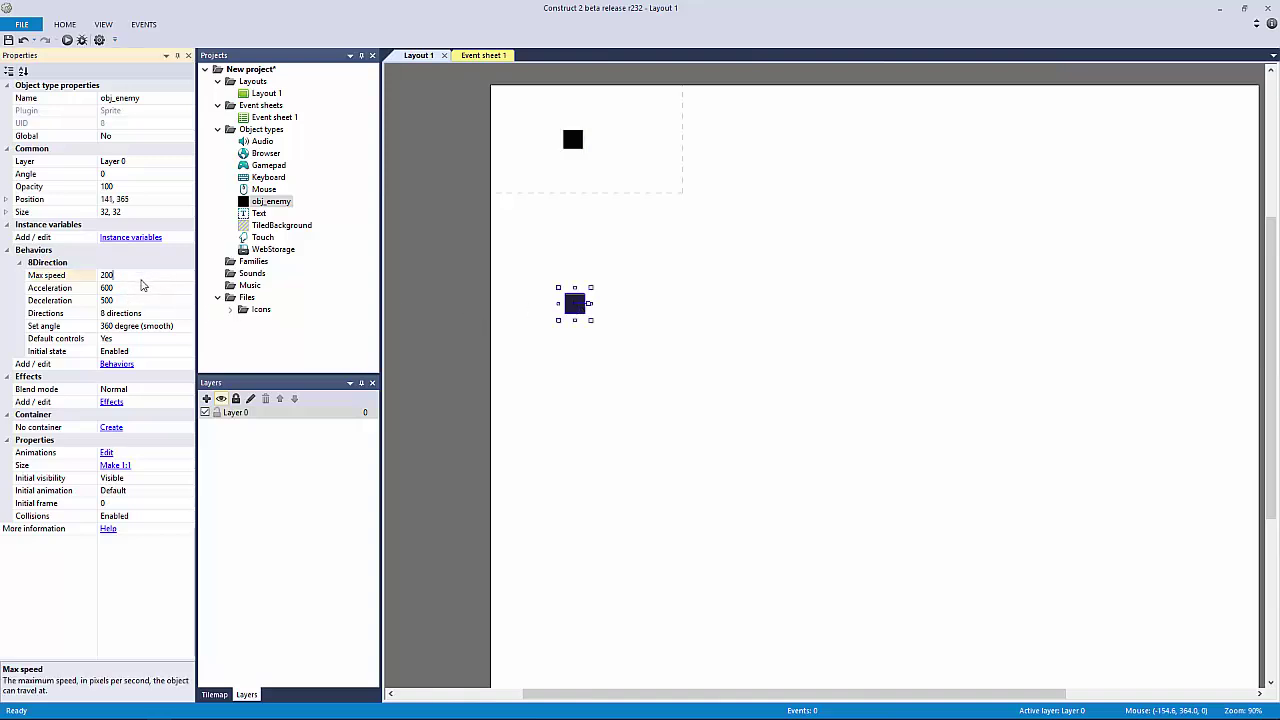
key("Return")
Step: Switch between the upper and lower enemies to compare their speed settings
left_click(571, 266)
left_click(574, 140)
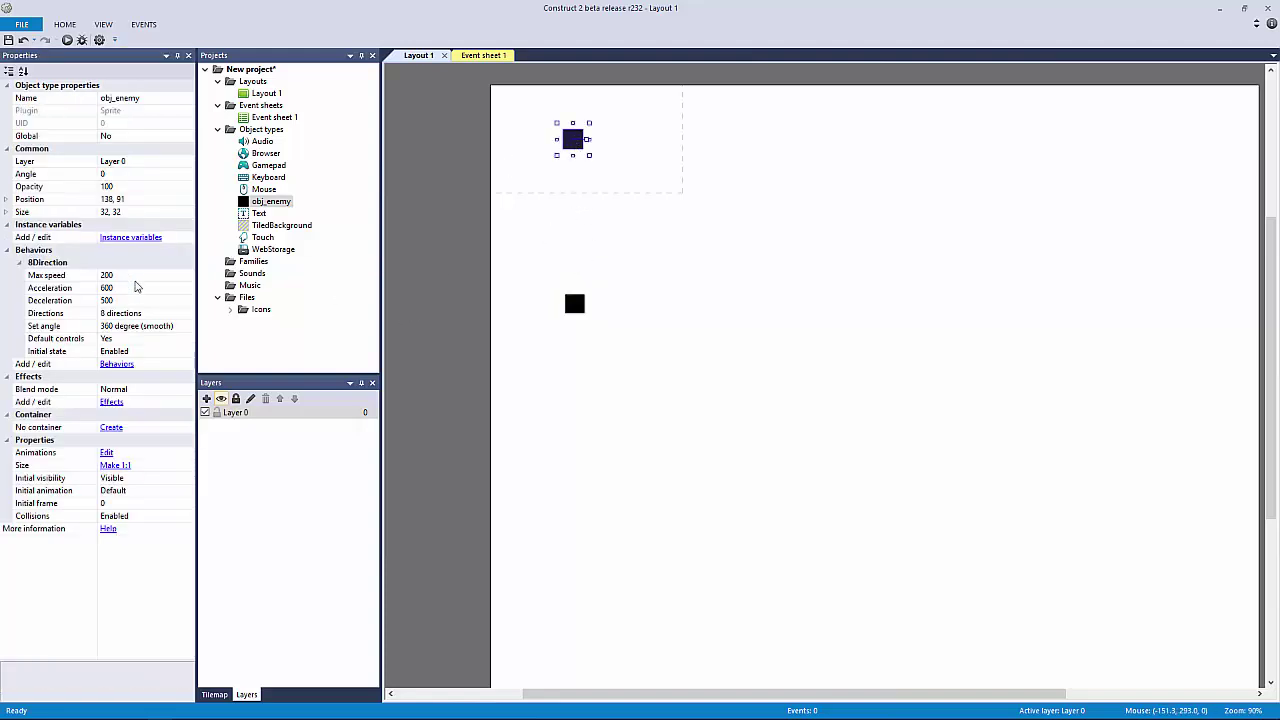
left_click(580, 312)
left_click(934, 338)
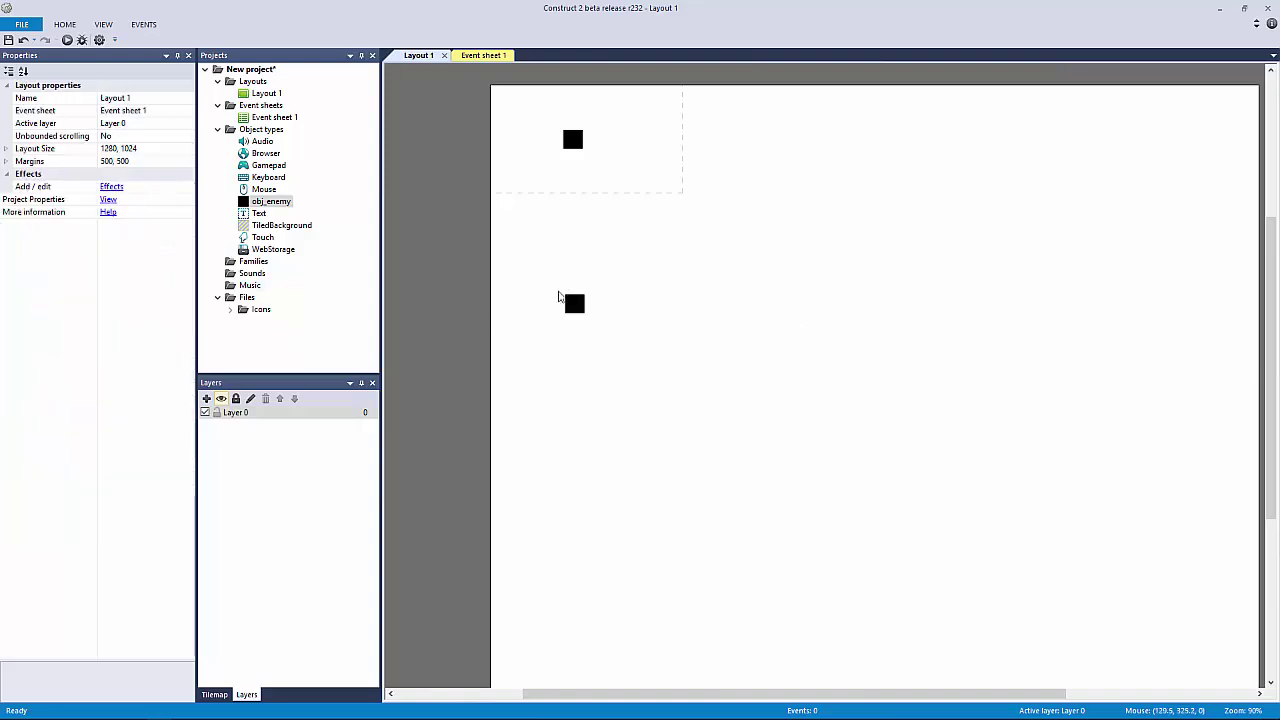
left_click(575, 305)
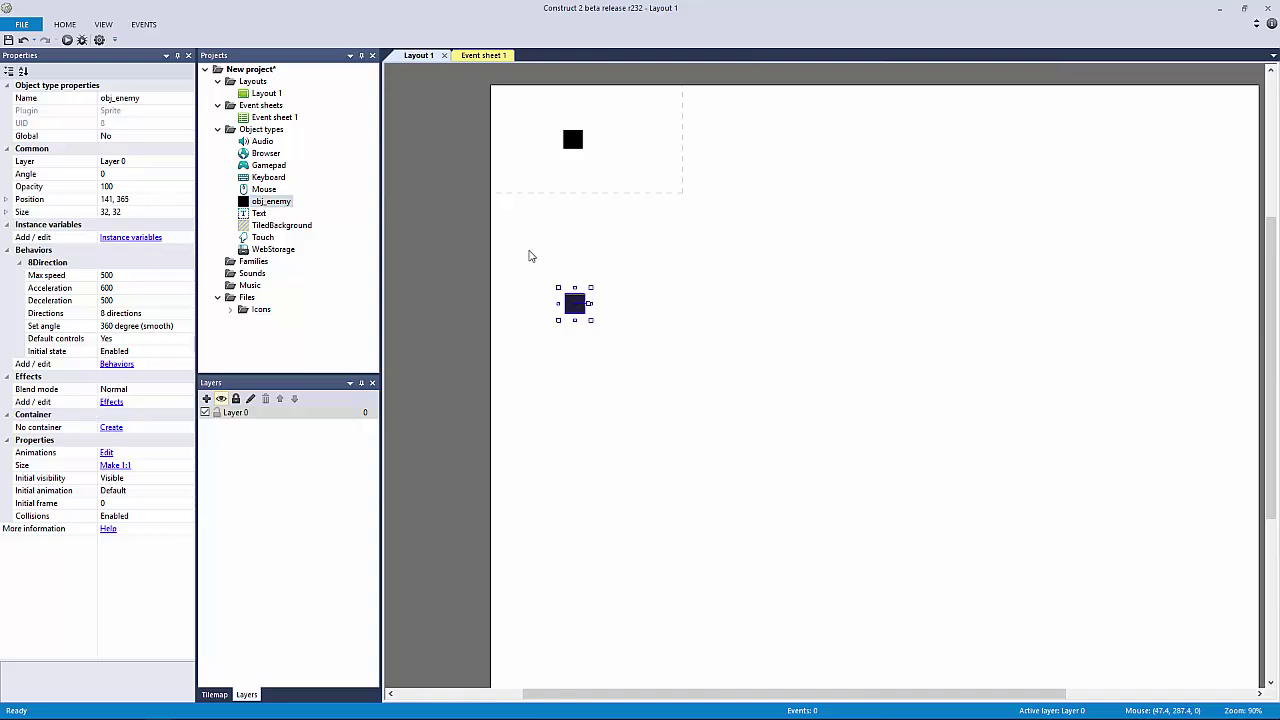
left_click_drag(530, 125, 605, 177)
left_click(572, 305)
left_click(578, 284)
left_click(577, 300)
Step: Recheck the lower enemy's Max speed against the upper one, then show Event sheet 1
left_click(136, 276)
left_click(572, 139)
left_click(530, 256)
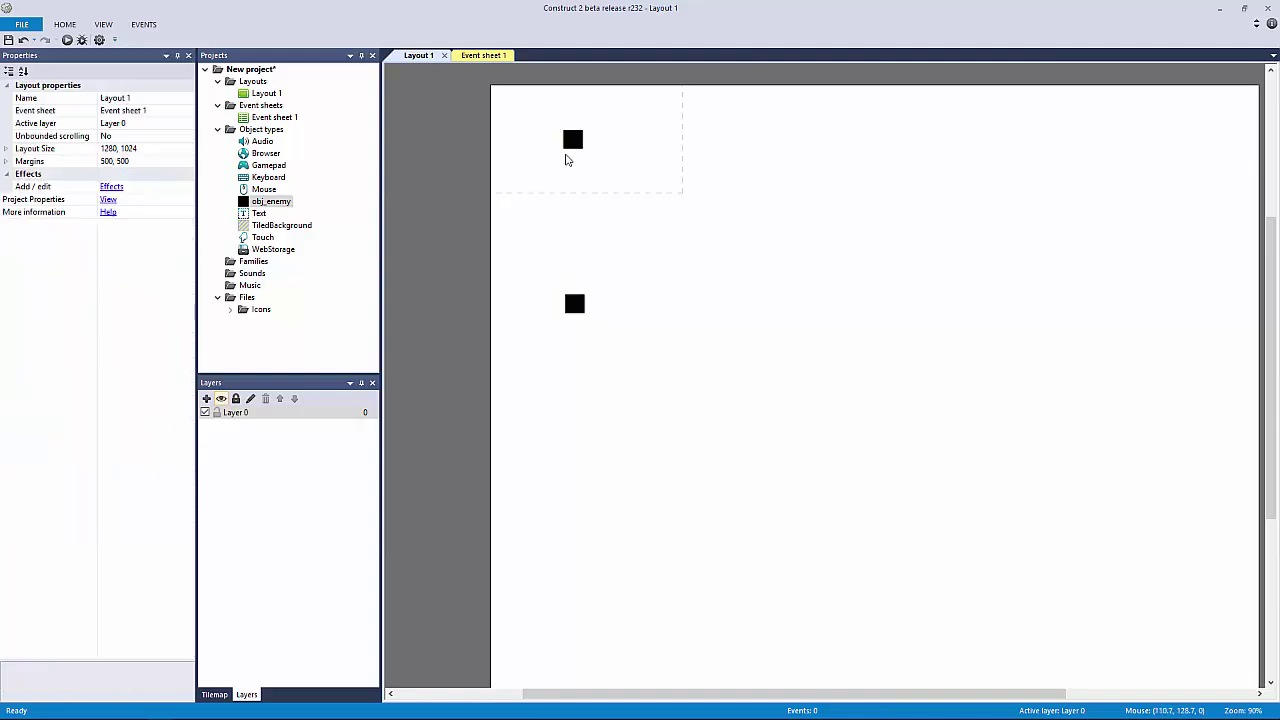
left_click(573, 140)
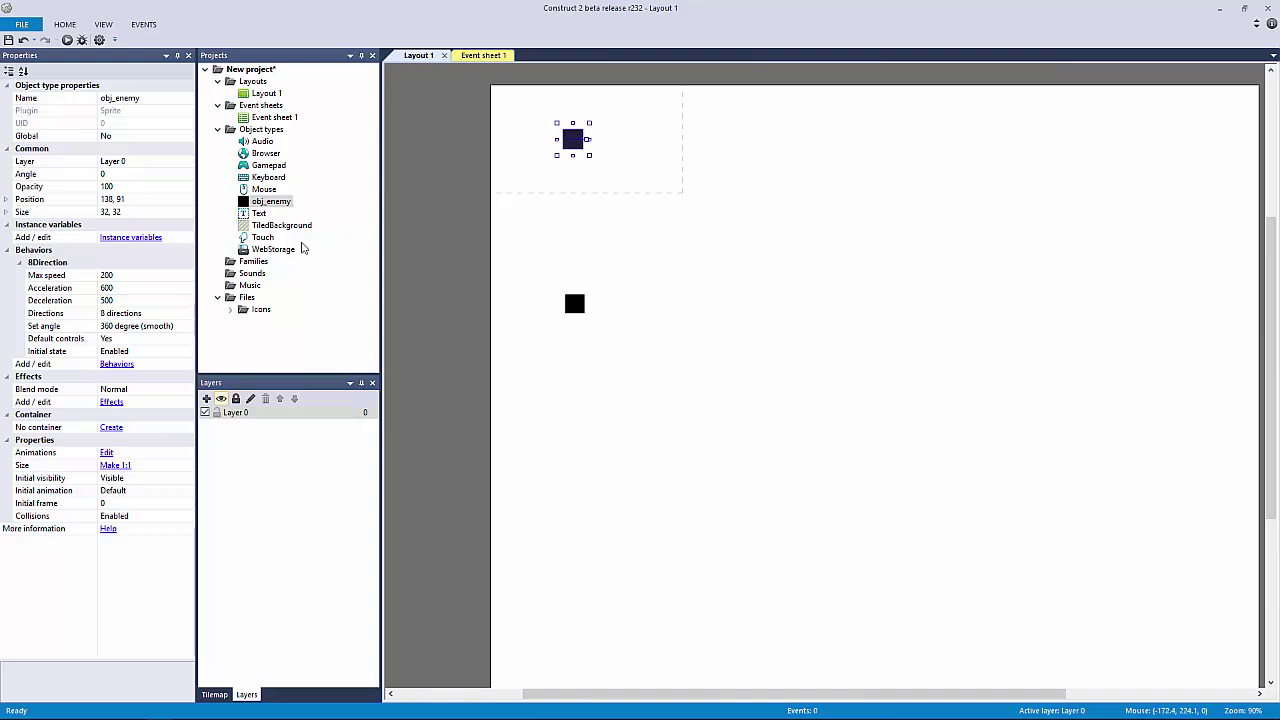
left_click(572, 308)
left_click(483, 55)
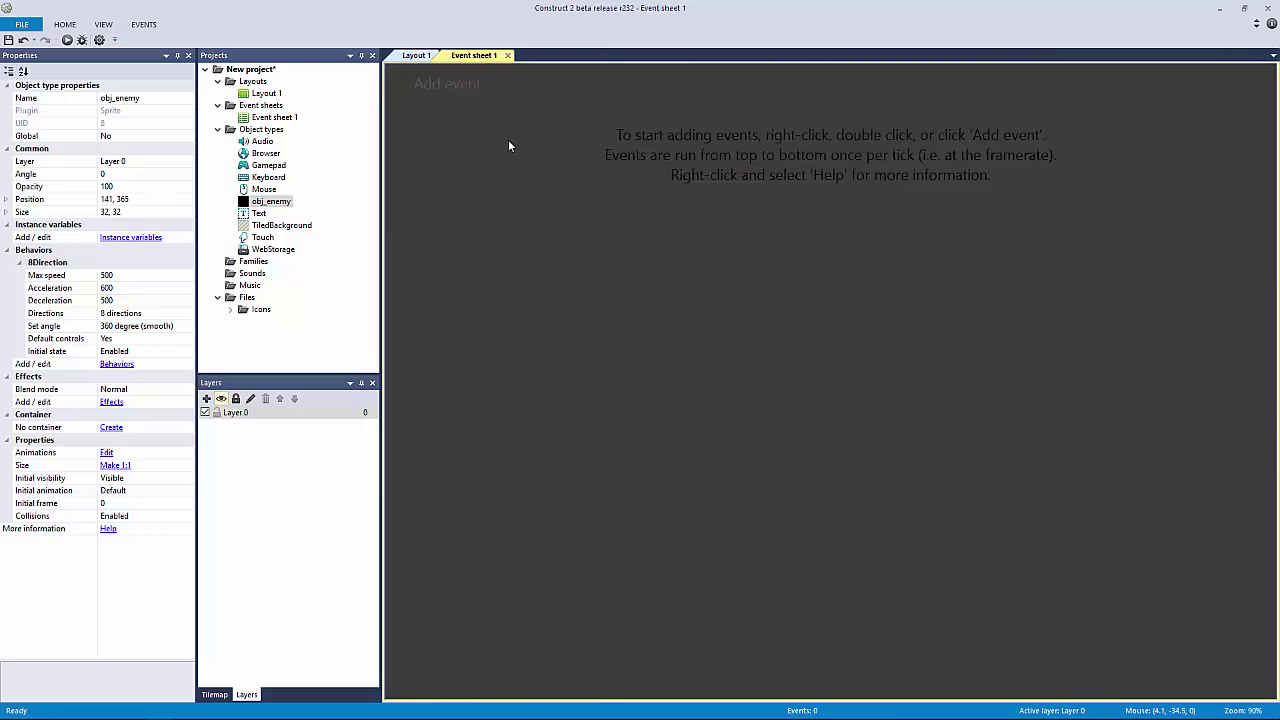
Step: Add the event obj_enemy 8Direction Compare speed ≥ 200
left_click(468, 86)
double_click(728, 135)
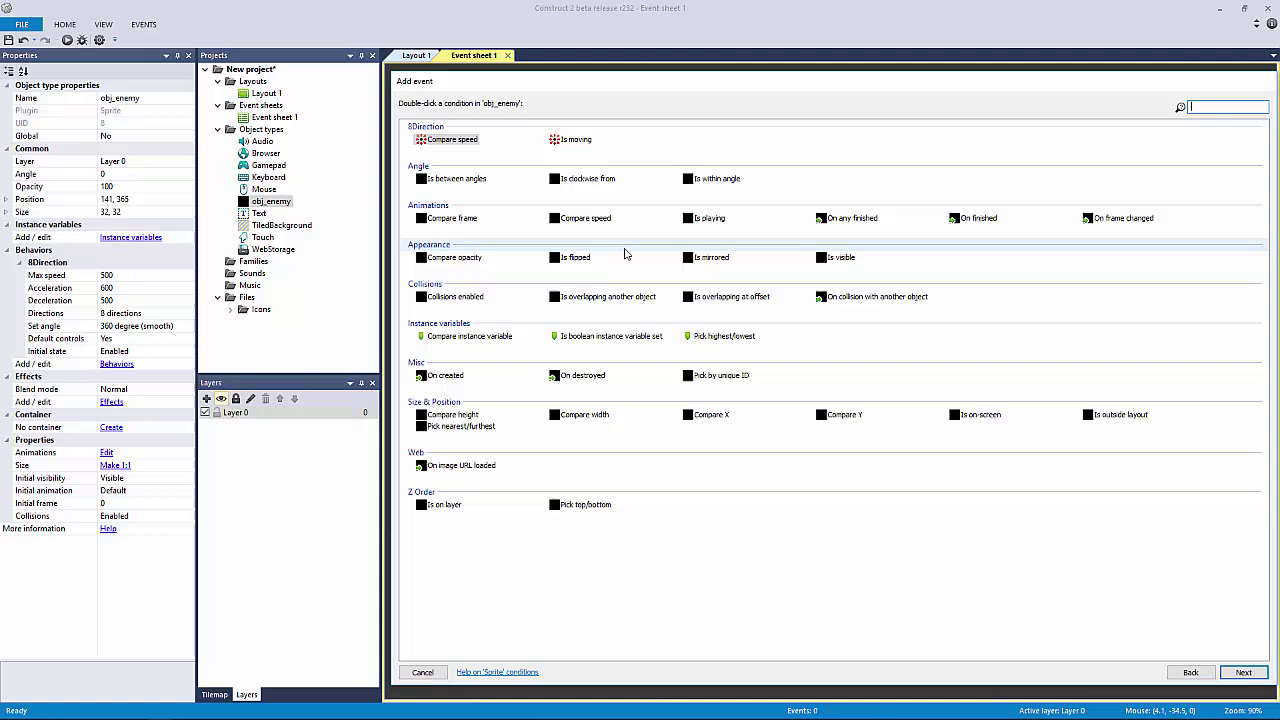
double_click(452, 139)
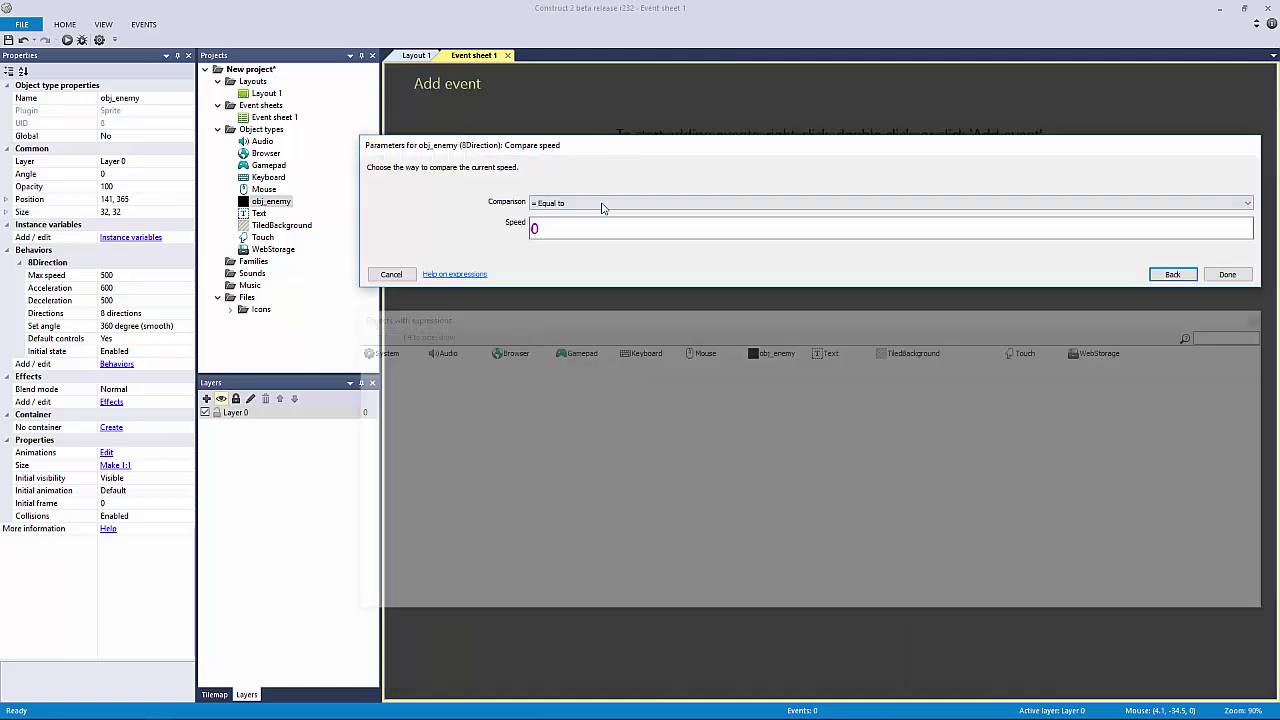
left_click(603, 204)
left_click(594, 259)
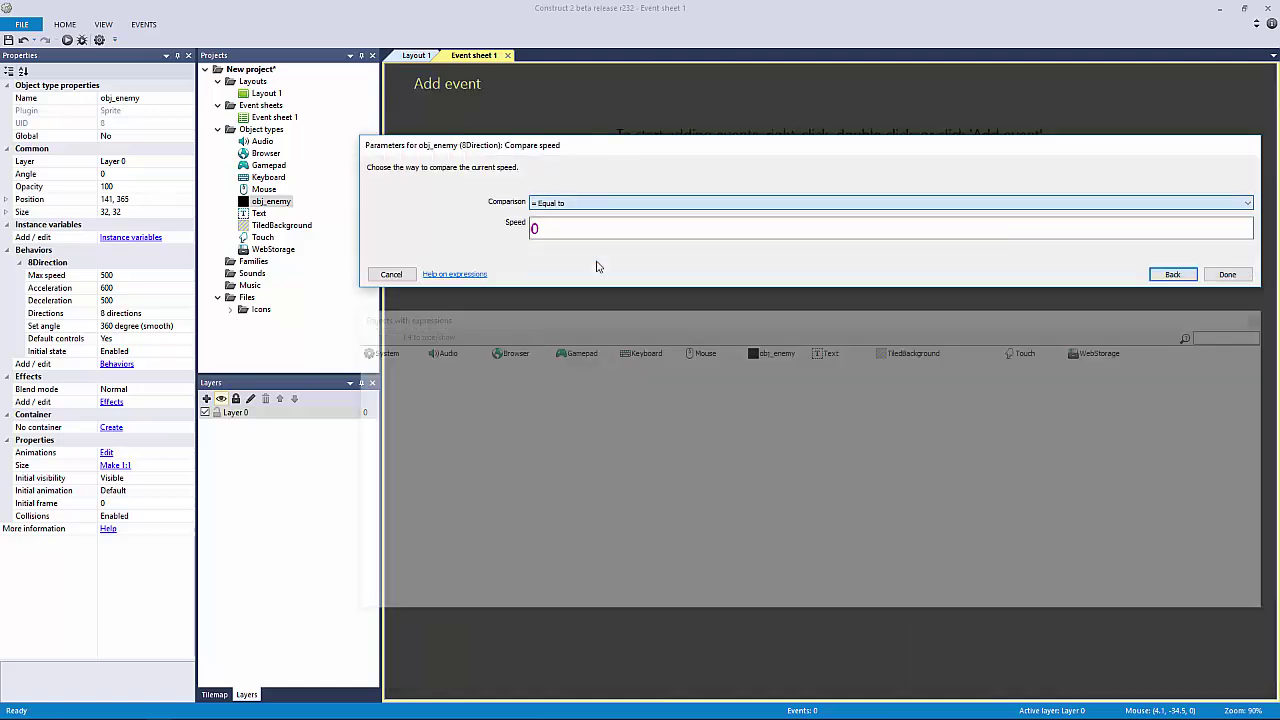
left_click(588, 206)
left_click(602, 271)
left_click(566, 205)
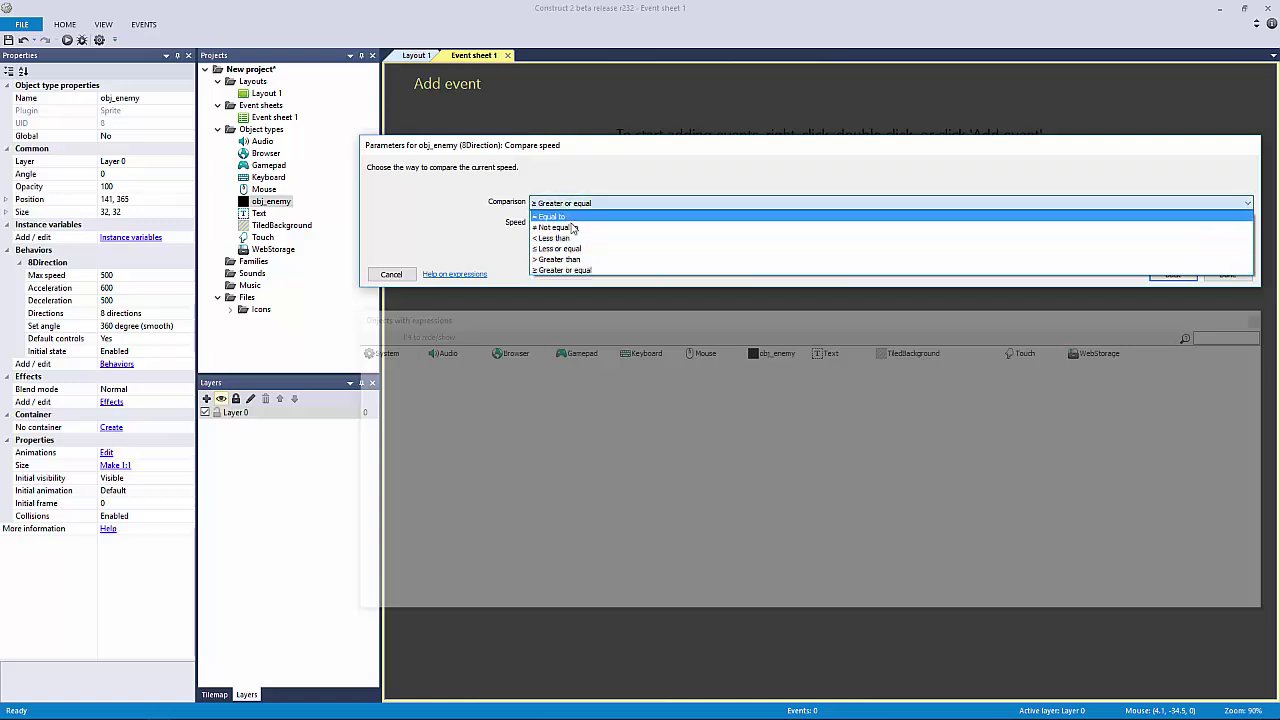
left_click(582, 270)
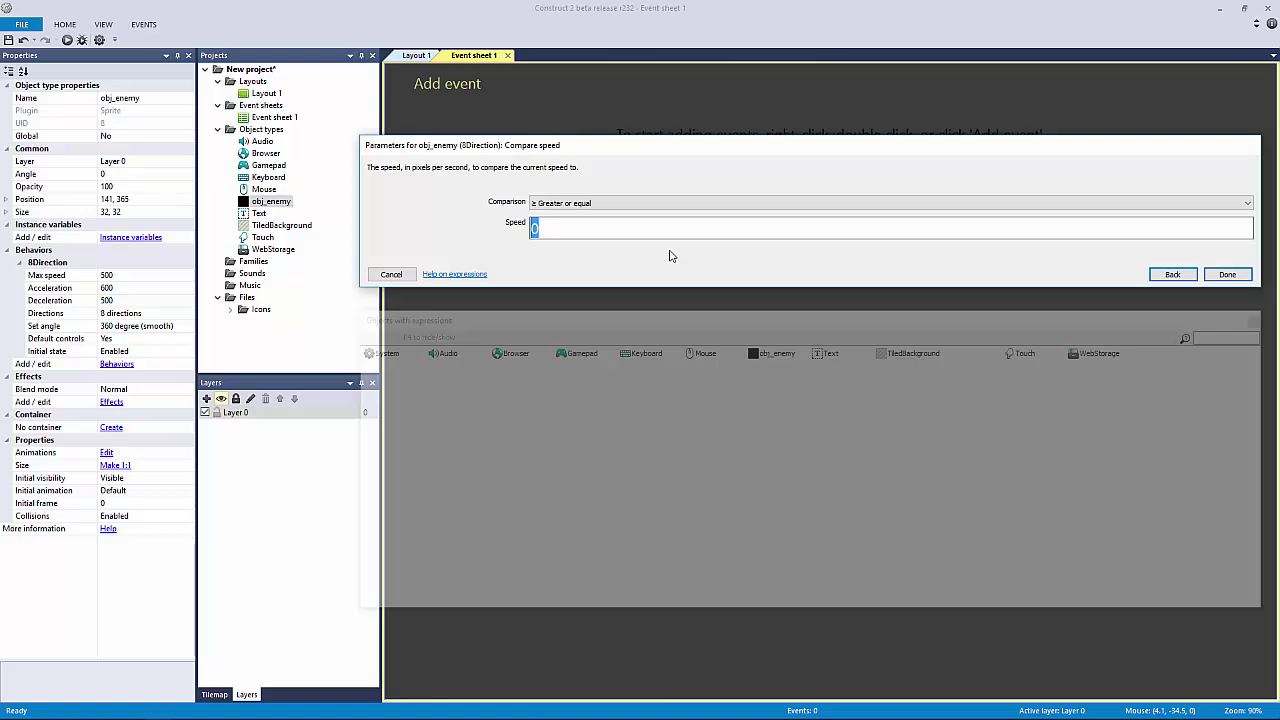
type("200")
key("Return")
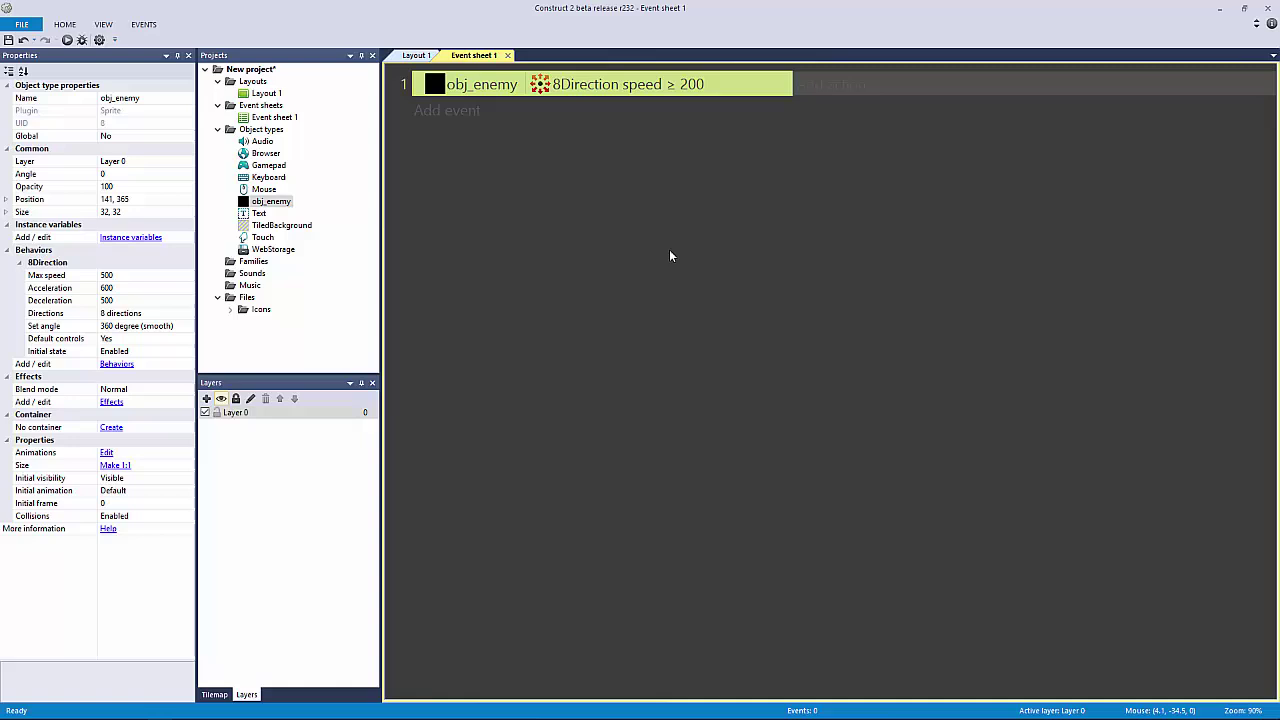
Step: Duplicate the speed event and change the copy's value to 500
key("ctrl+c")
key("ctrl+v")
double_click(625, 110)
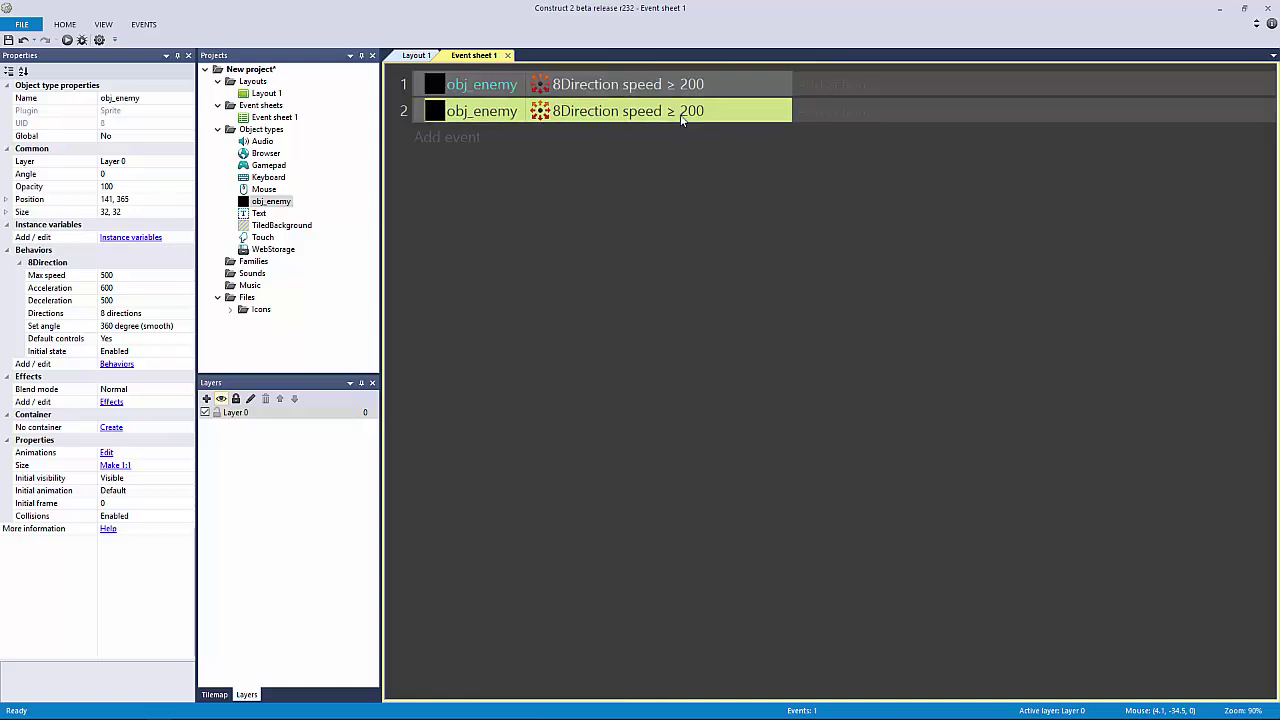
double_click(624, 224)
type("500")
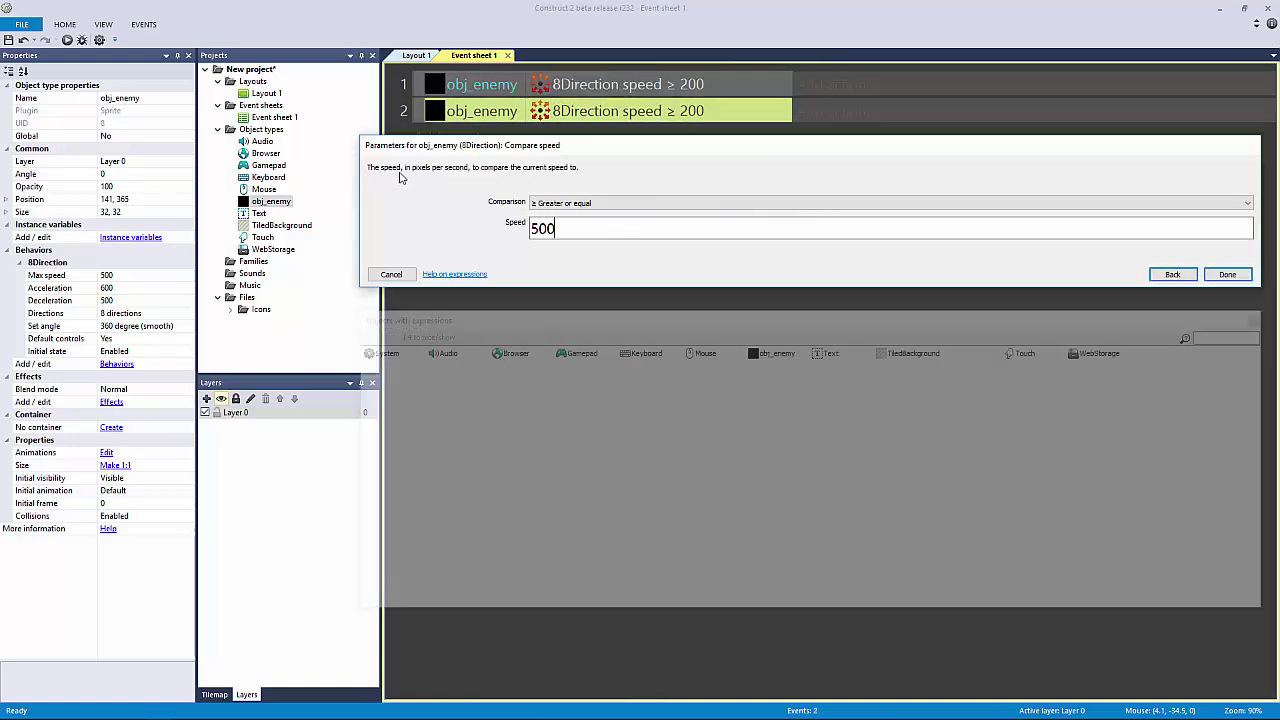
key("Return")
Step: Compare the enemy sprites on Layout 1 with the speed ≥ 200 event
left_click(417, 55)
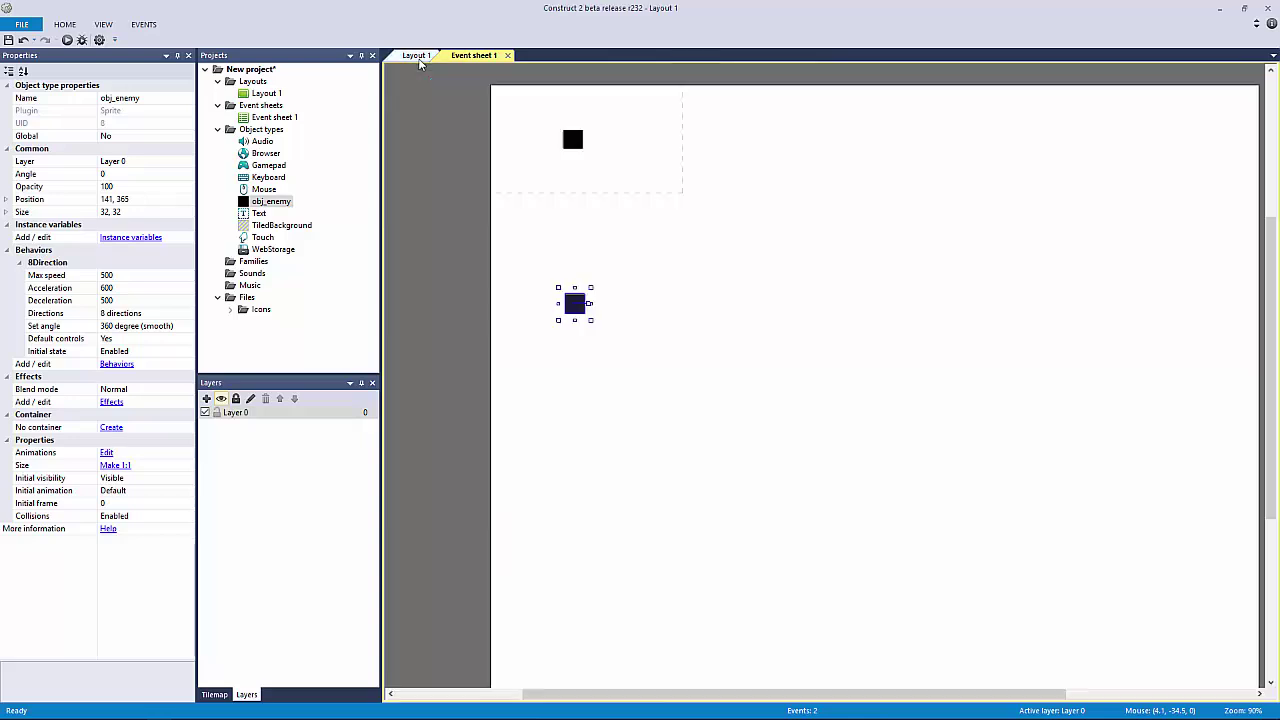
left_click(554, 137)
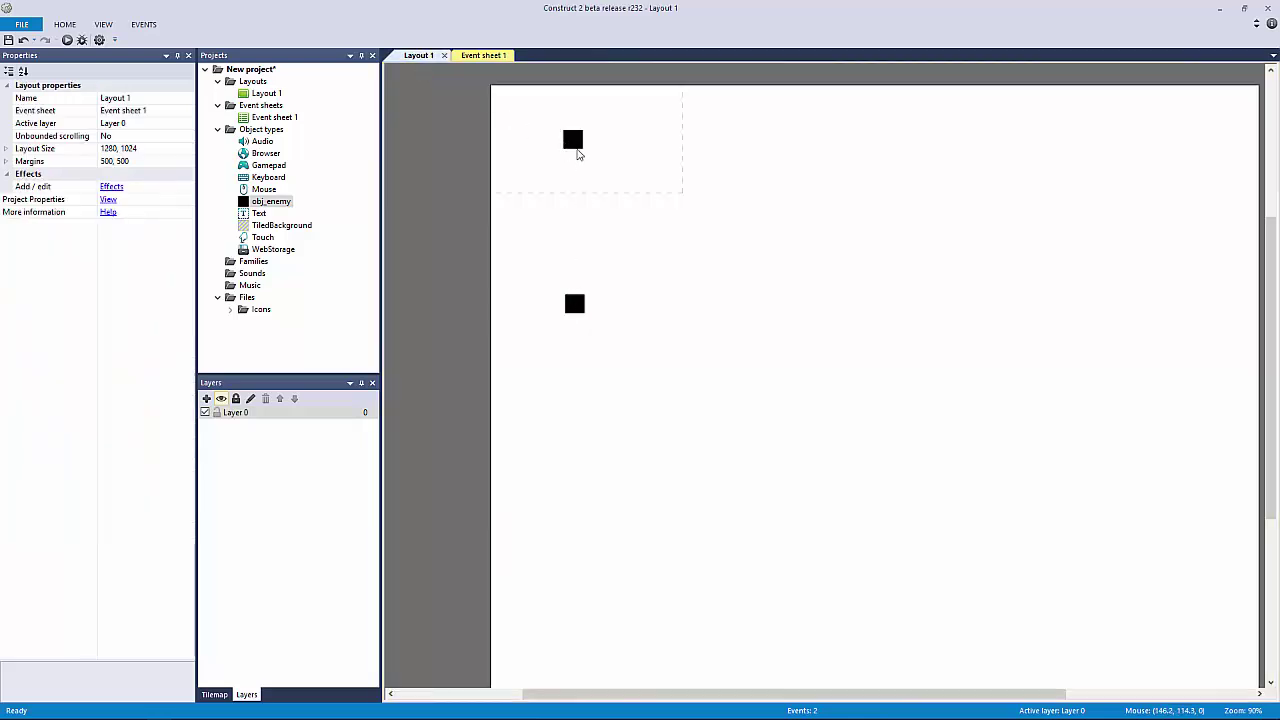
left_click(574, 153)
left_click(577, 300)
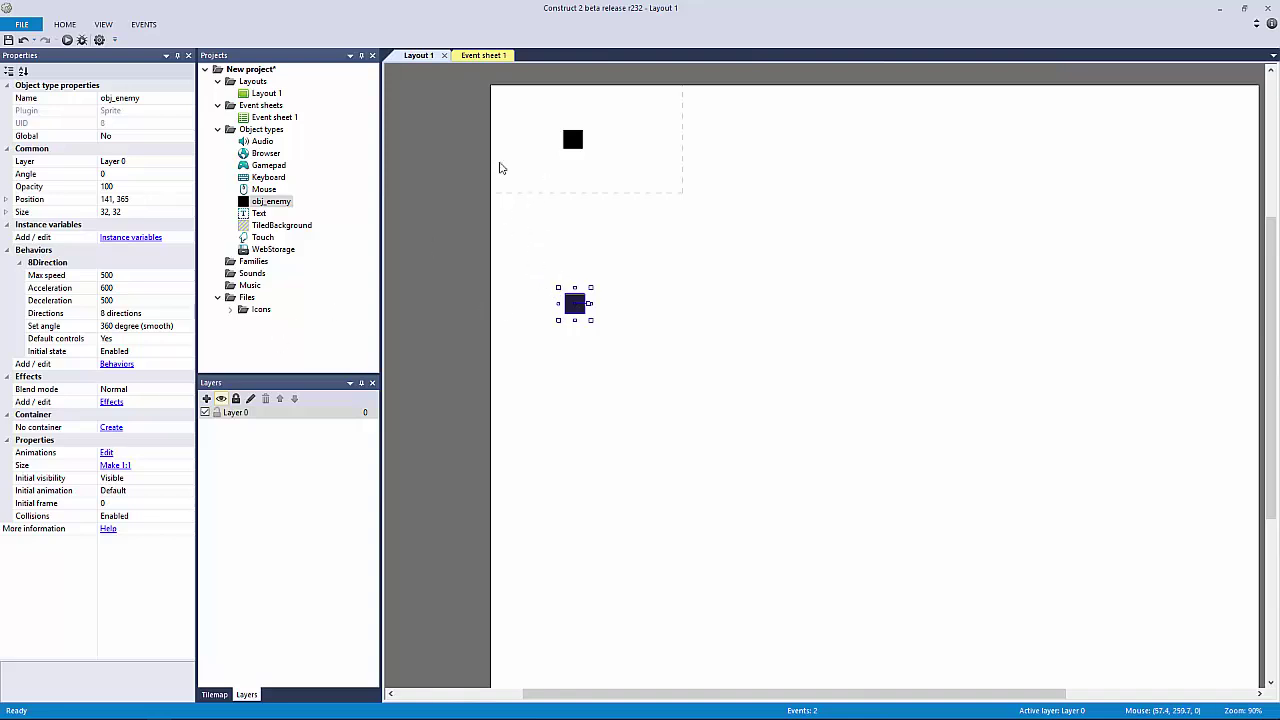
left_click(499, 56)
left_click(631, 90)
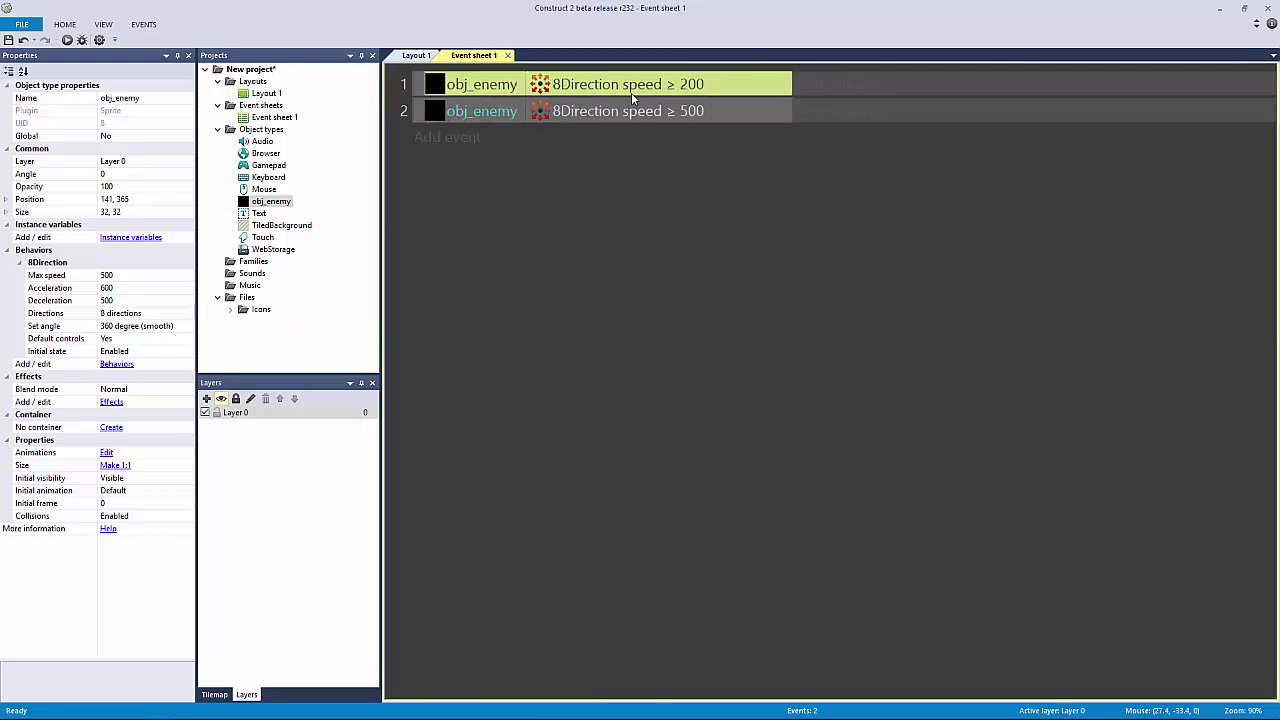
left_click(417, 56)
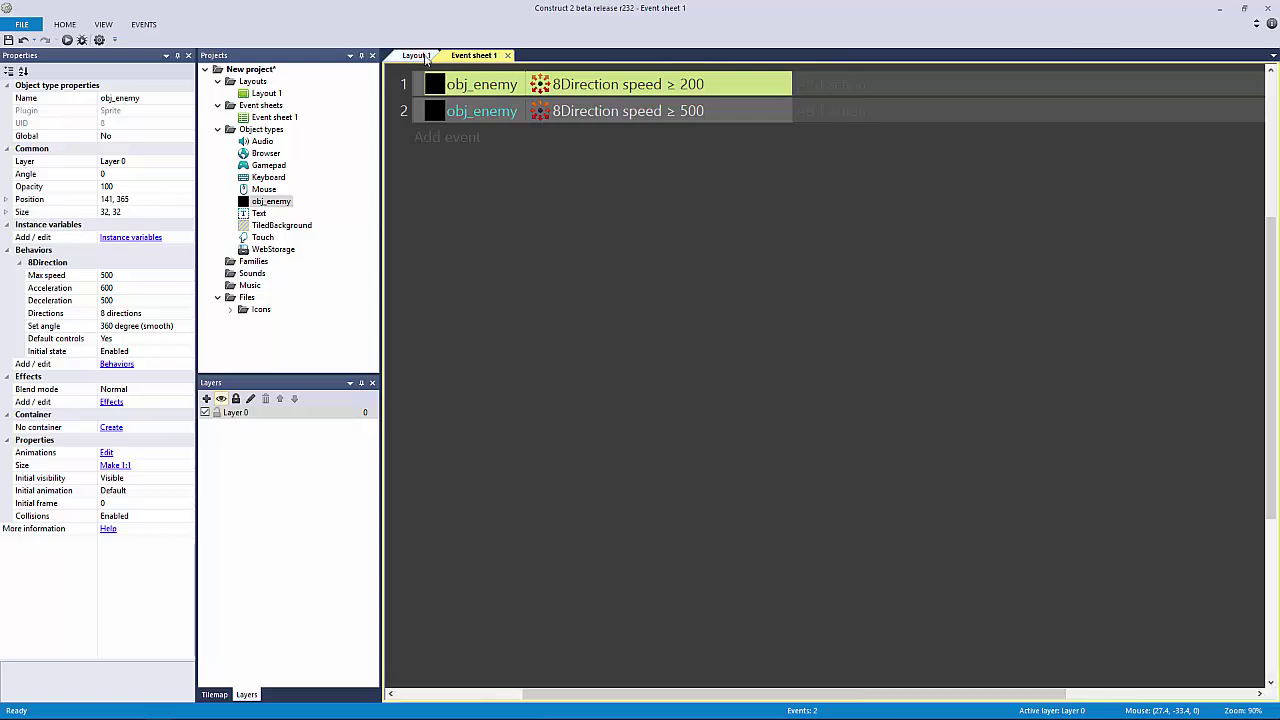
left_click(572, 139)
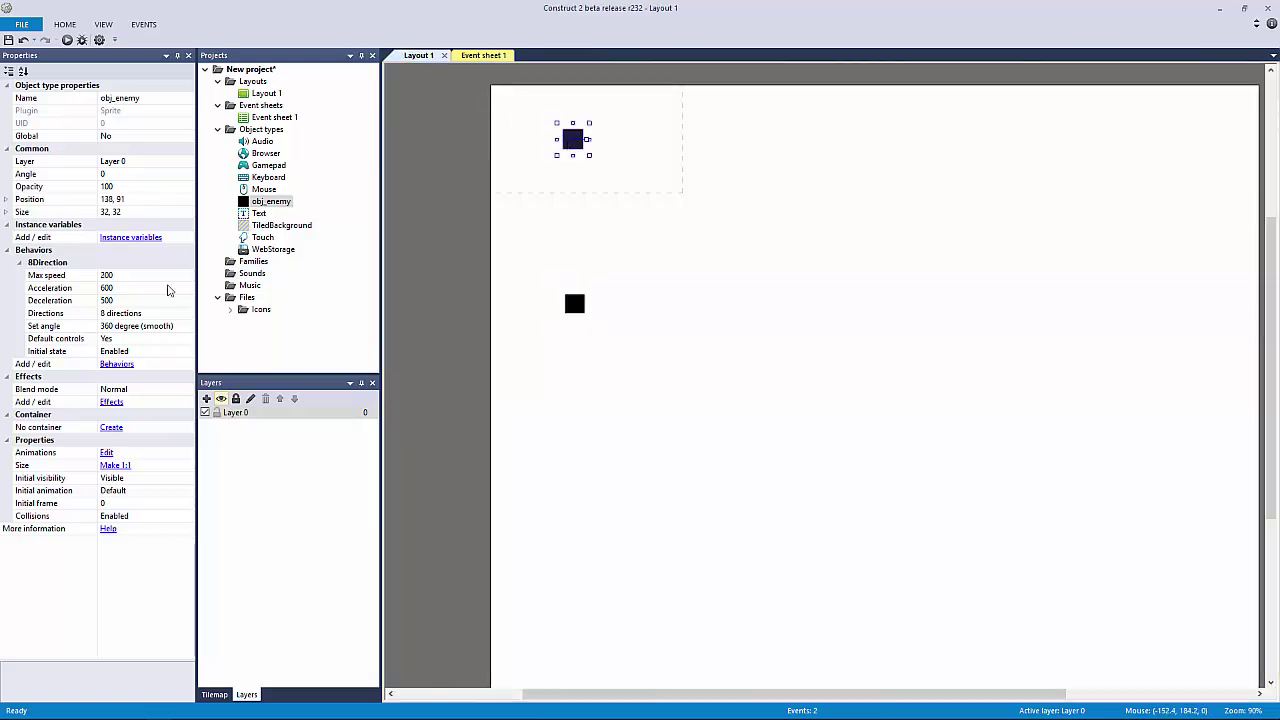
Step: Start adding an obj_enemy action to the speed ≥ 500 event
left_click(481, 56)
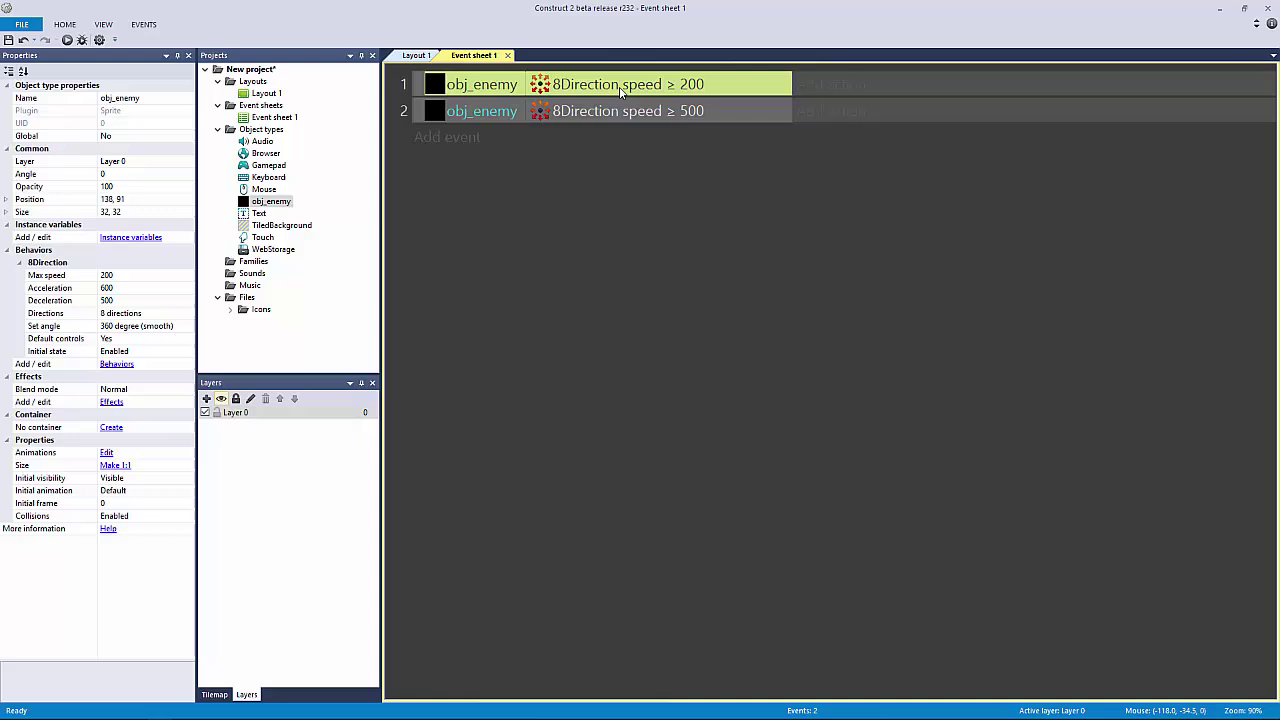
left_click(640, 116)
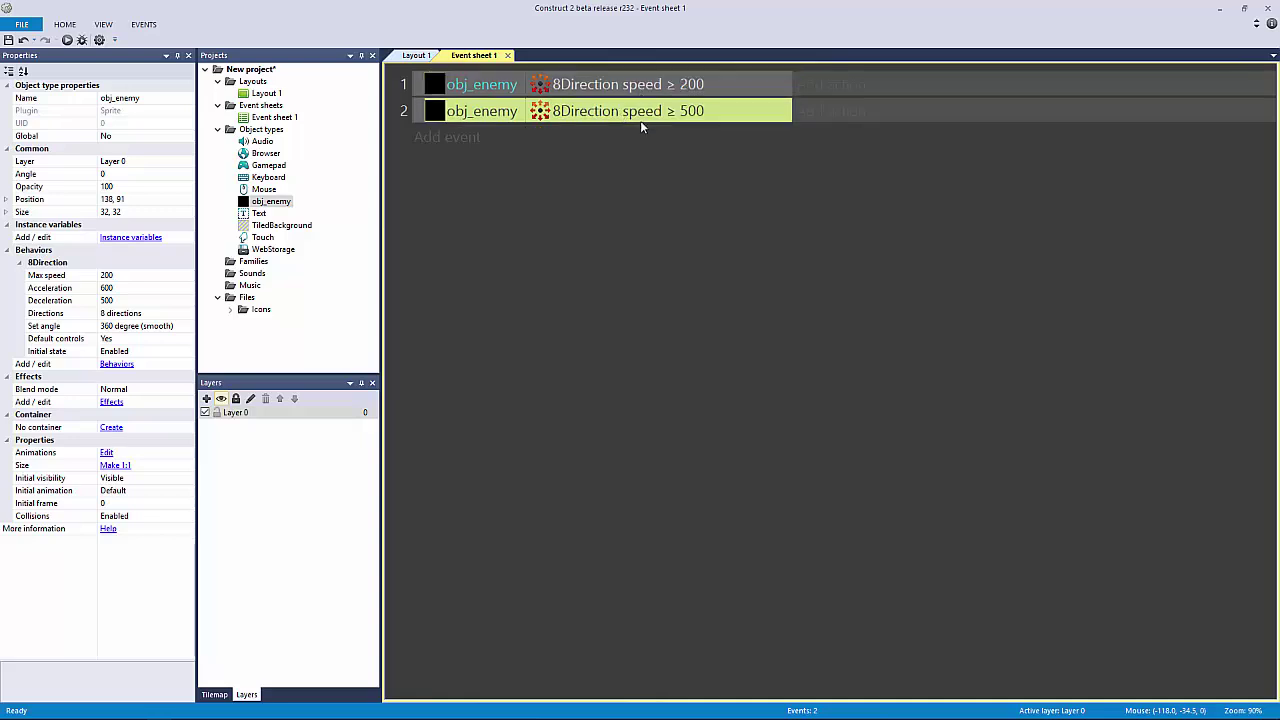
left_click(834, 113)
double_click(623, 136)
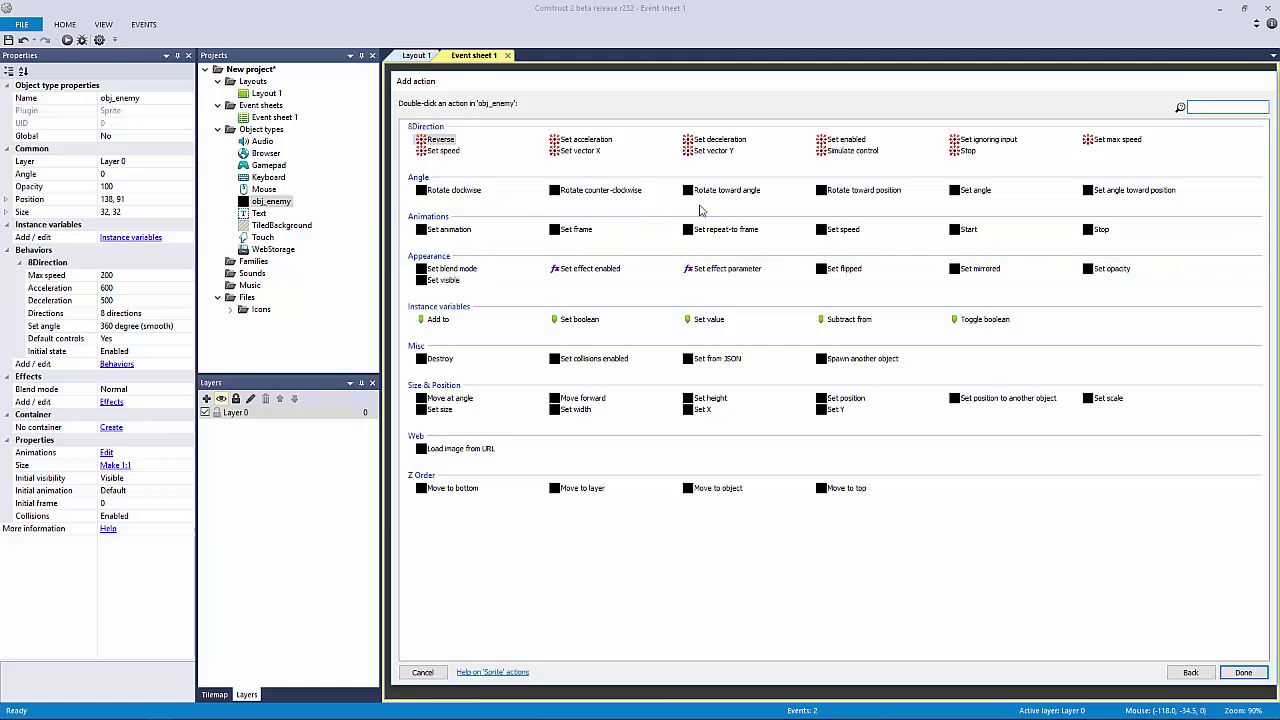
Step: Add Set opacity 10 to the ≥ 500 event and a copy set to 100 on the ≥ 200 event
type("opacity")
key("Return")
type("100")
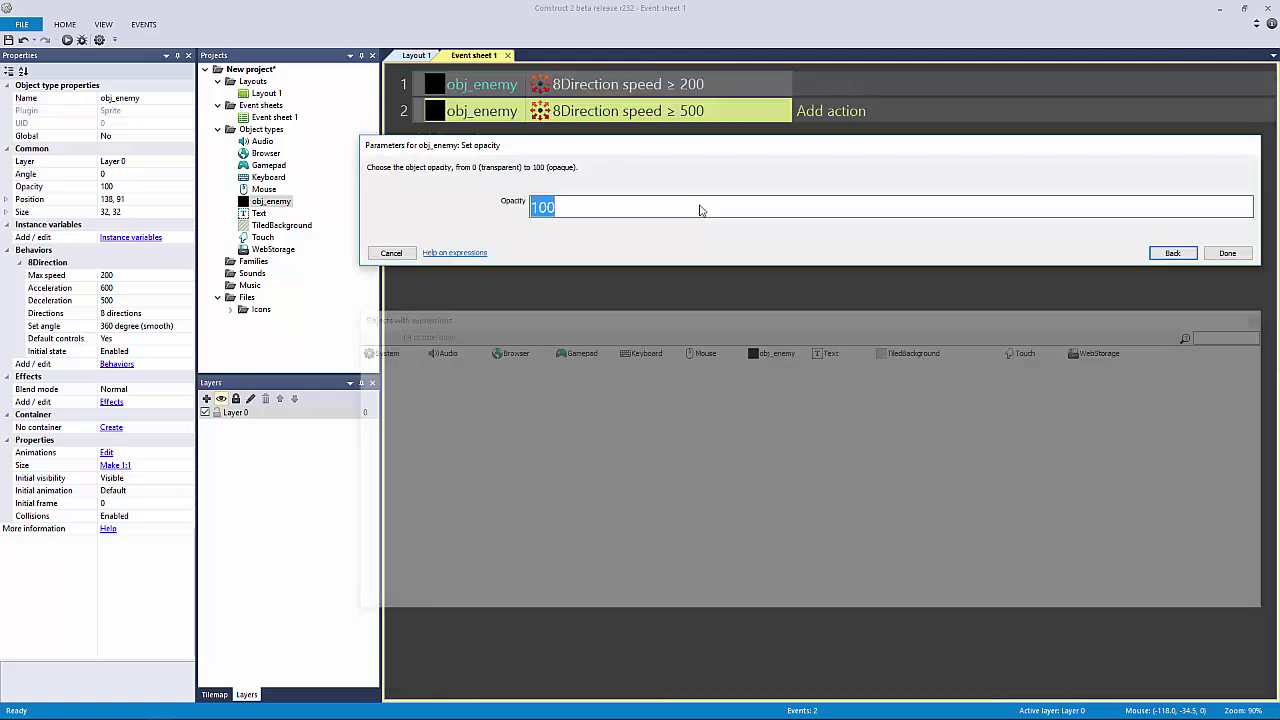
key("Return")
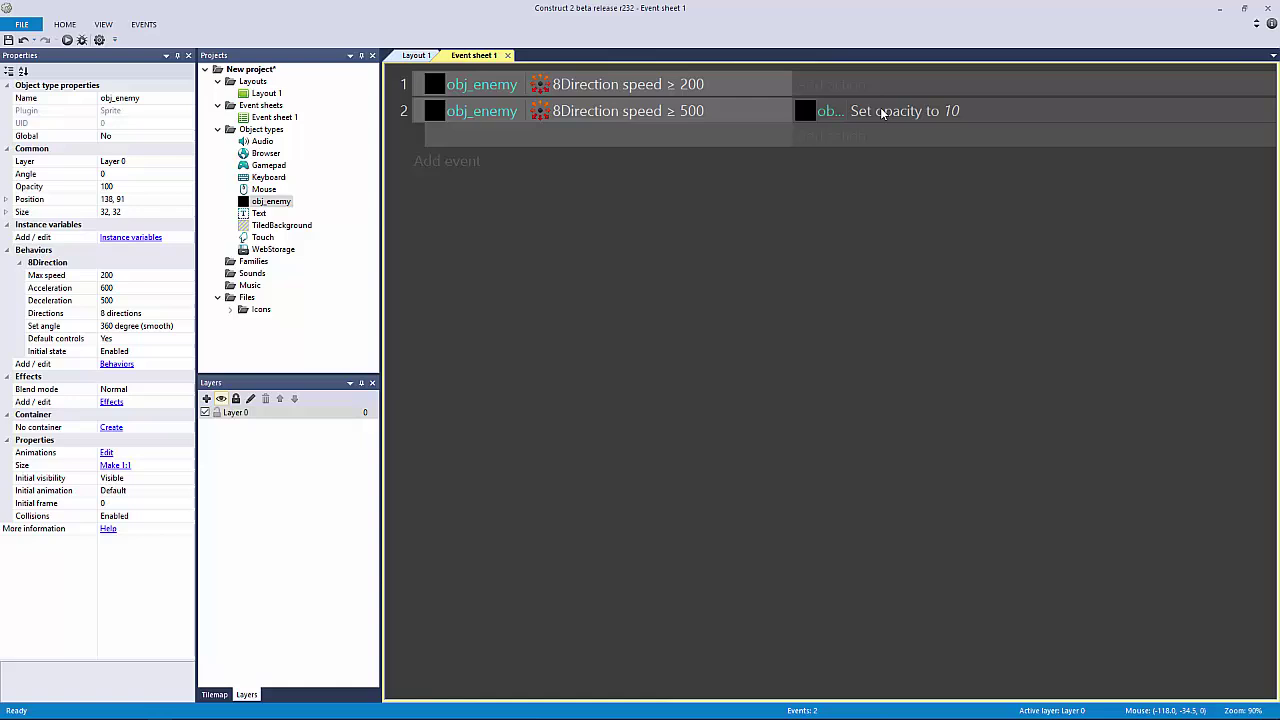
left_click_drag(885, 110, 900, 84, "ctrl")
double_click(924, 86)
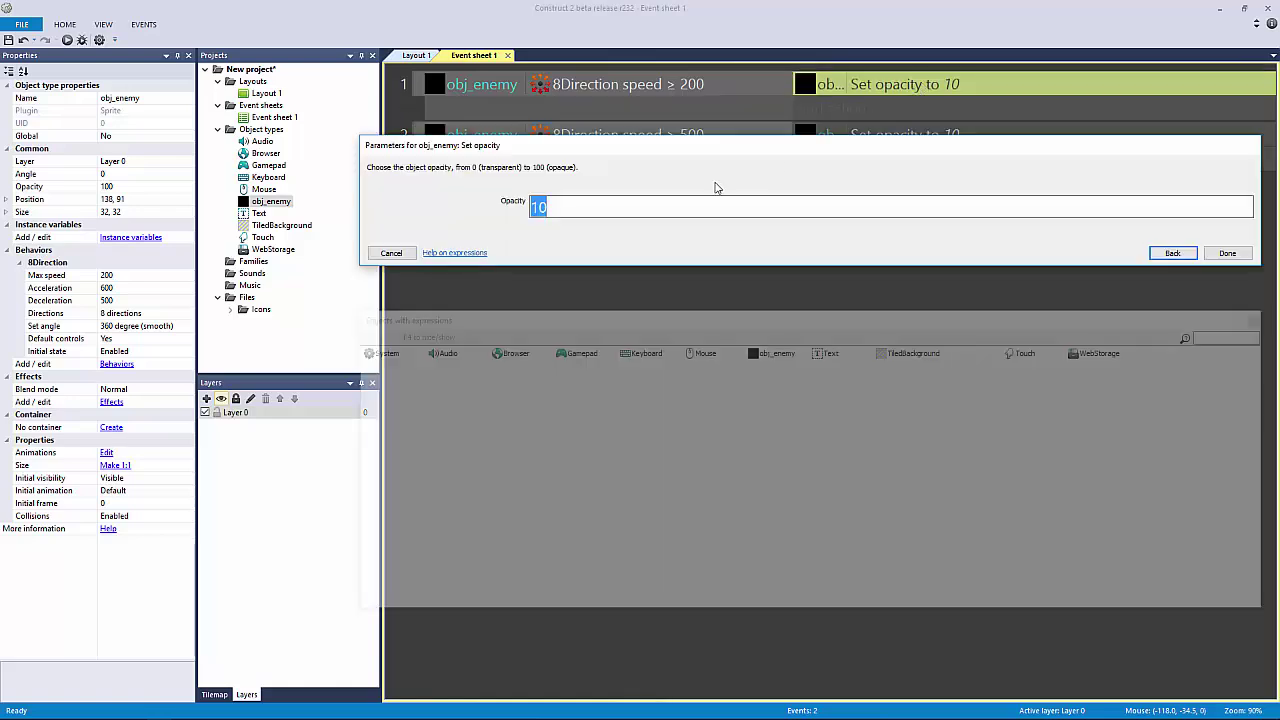
type("100")
key("Return")
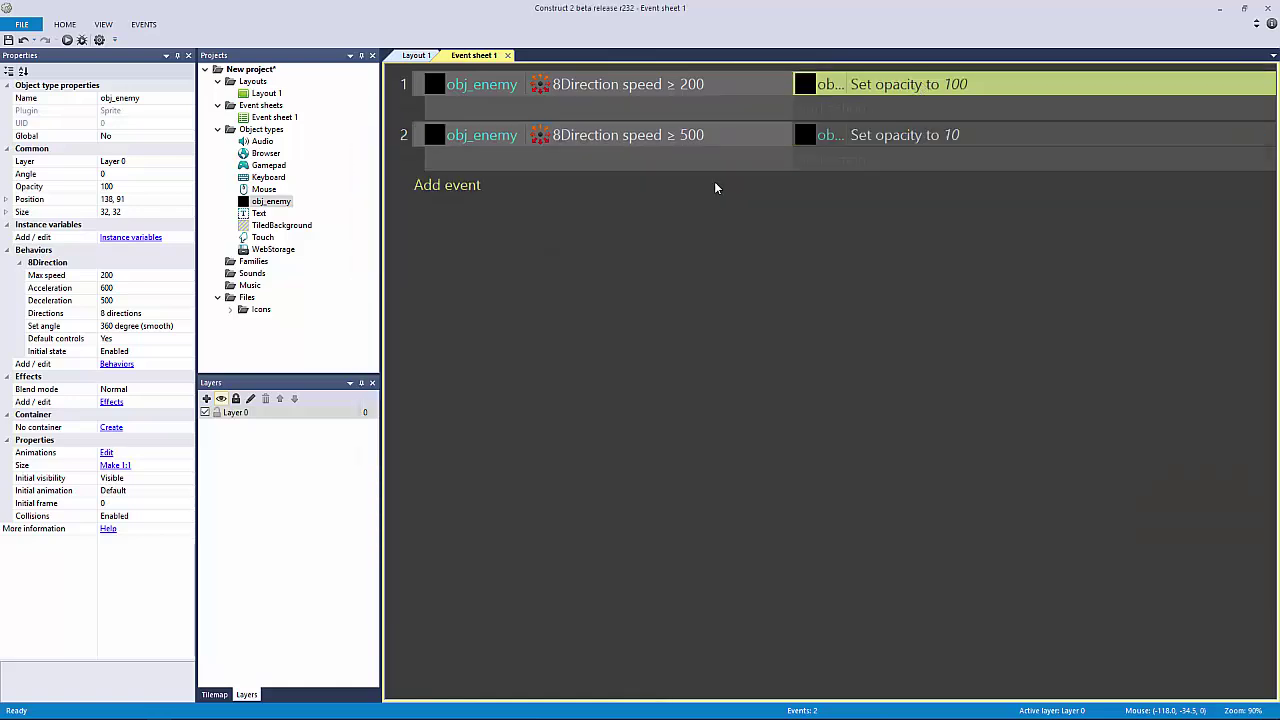
Step: Delete both Set opacity actions from the event sheet
left_click(565, 136)
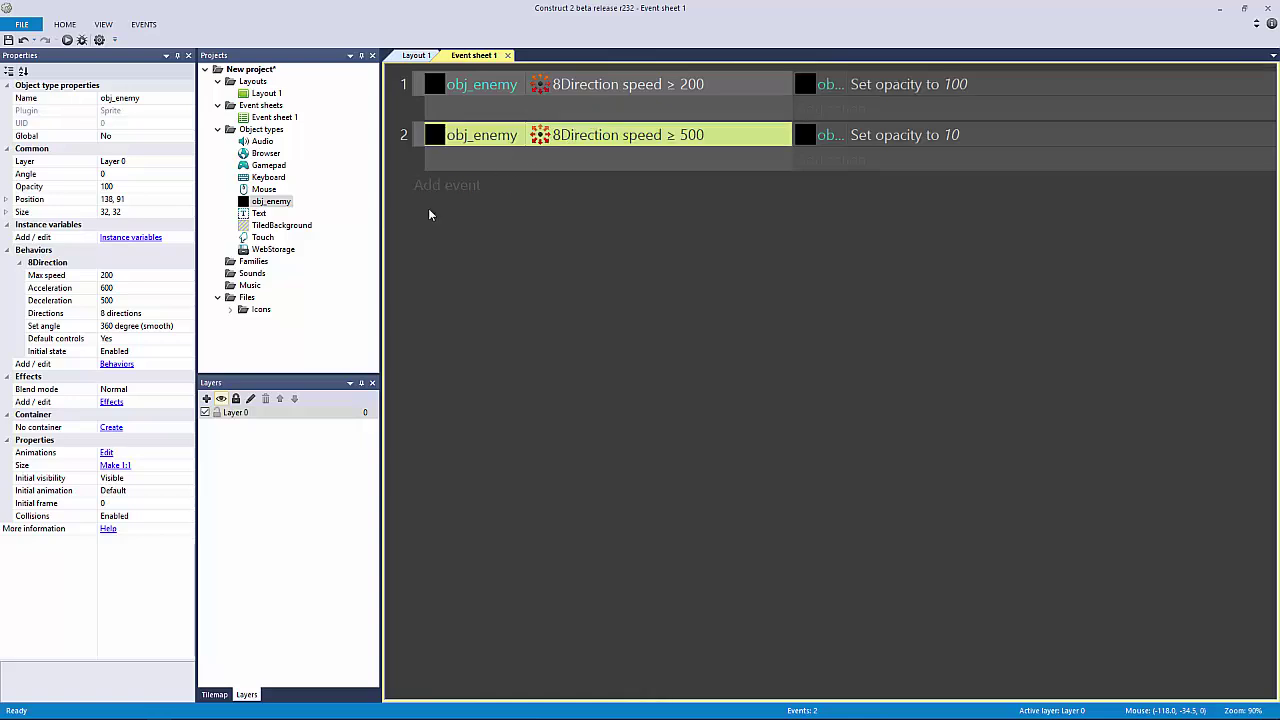
left_click(535, 261)
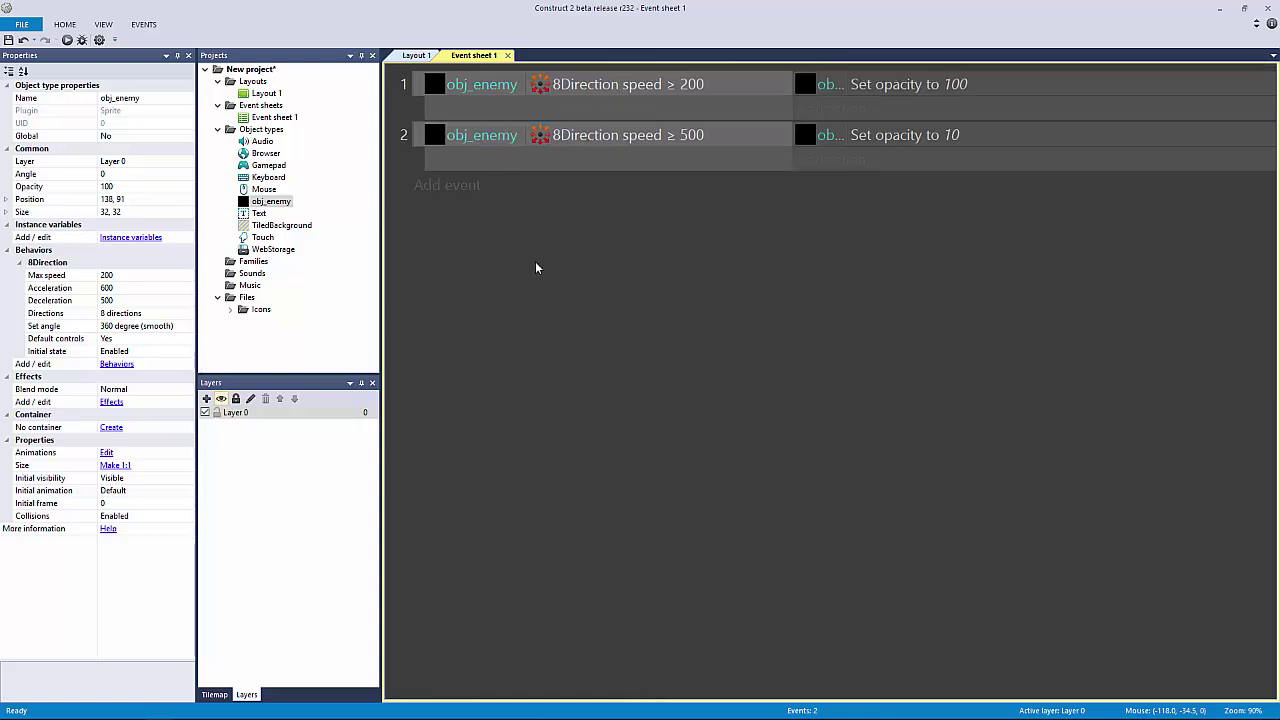
left_click(851, 136)
key("Delete")
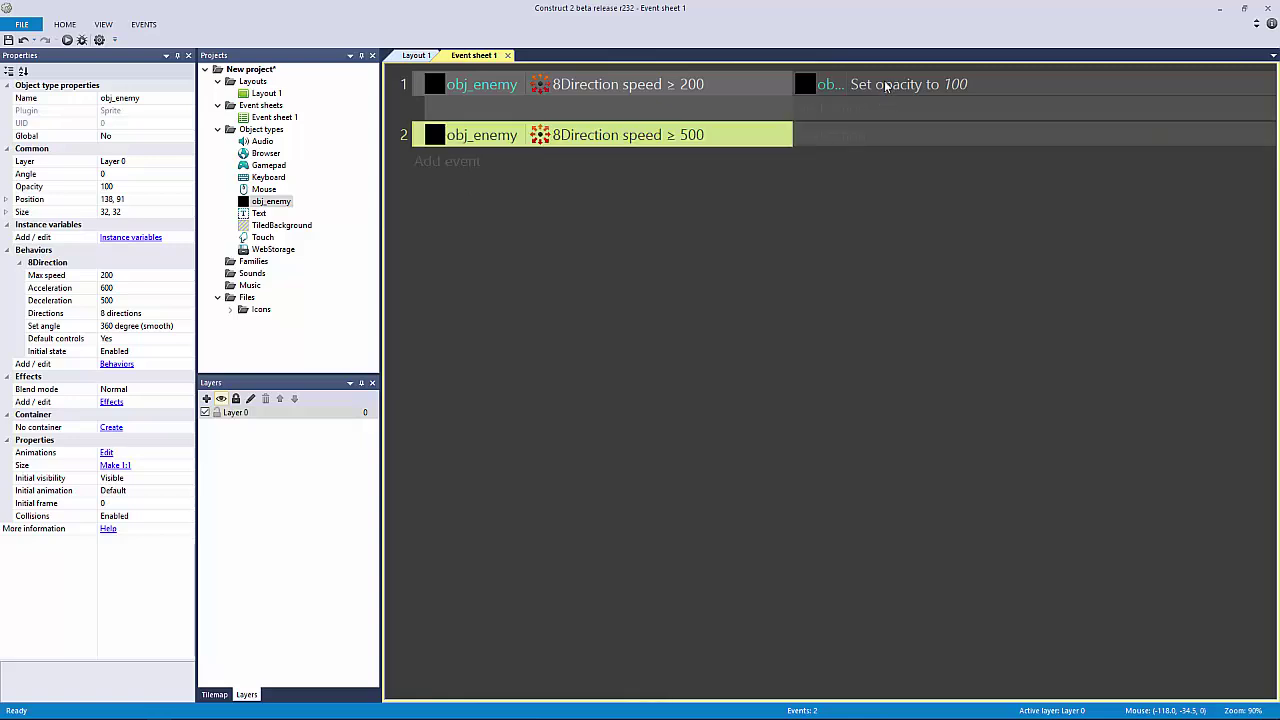
left_click(888, 84)
key("Delete")
Step: Delete the speed ≥ 500 and ≥ 200 events, then undo the deletions
left_click(421, 106)
key("Delete")
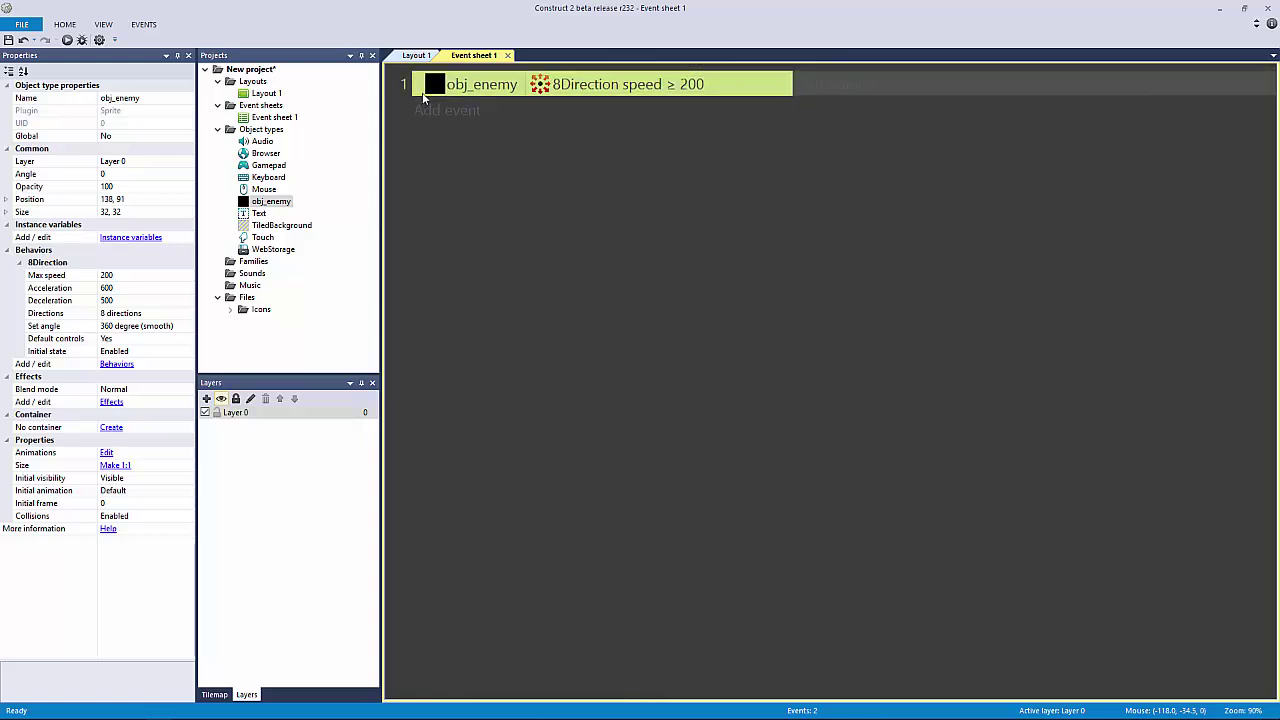
key("Delete")
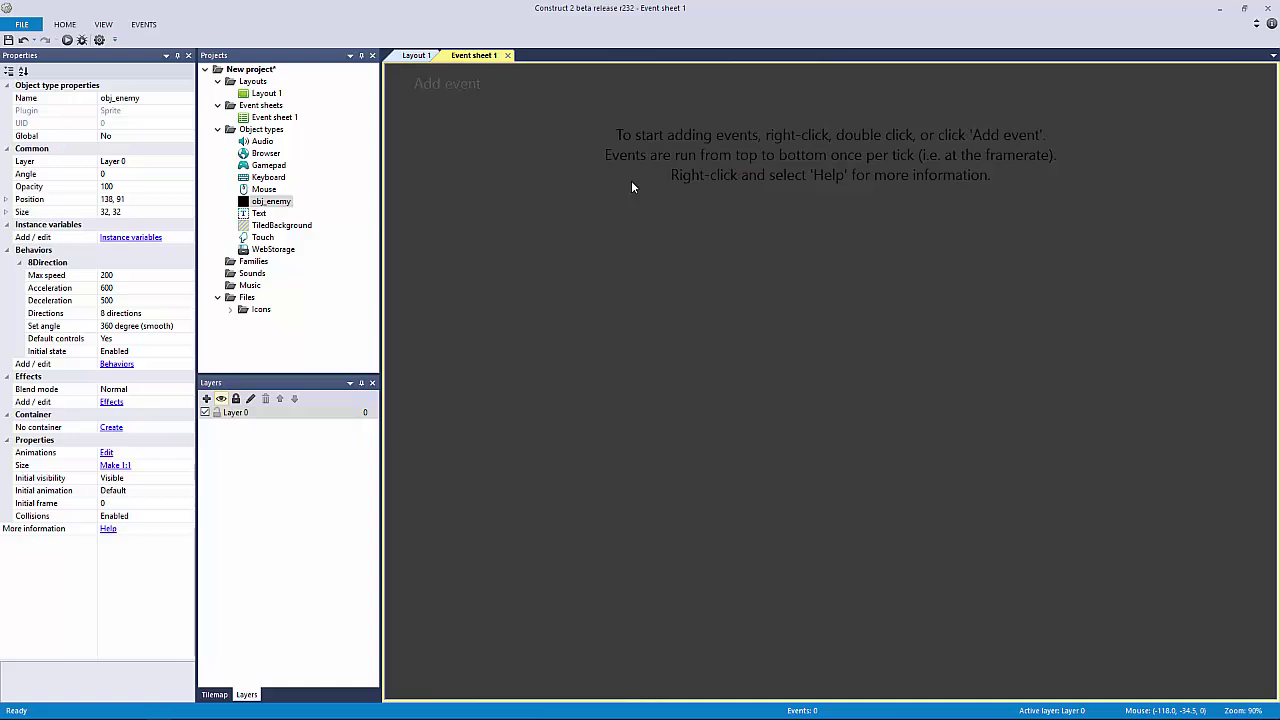
key("ctrl+z")
key("ctrl+z")
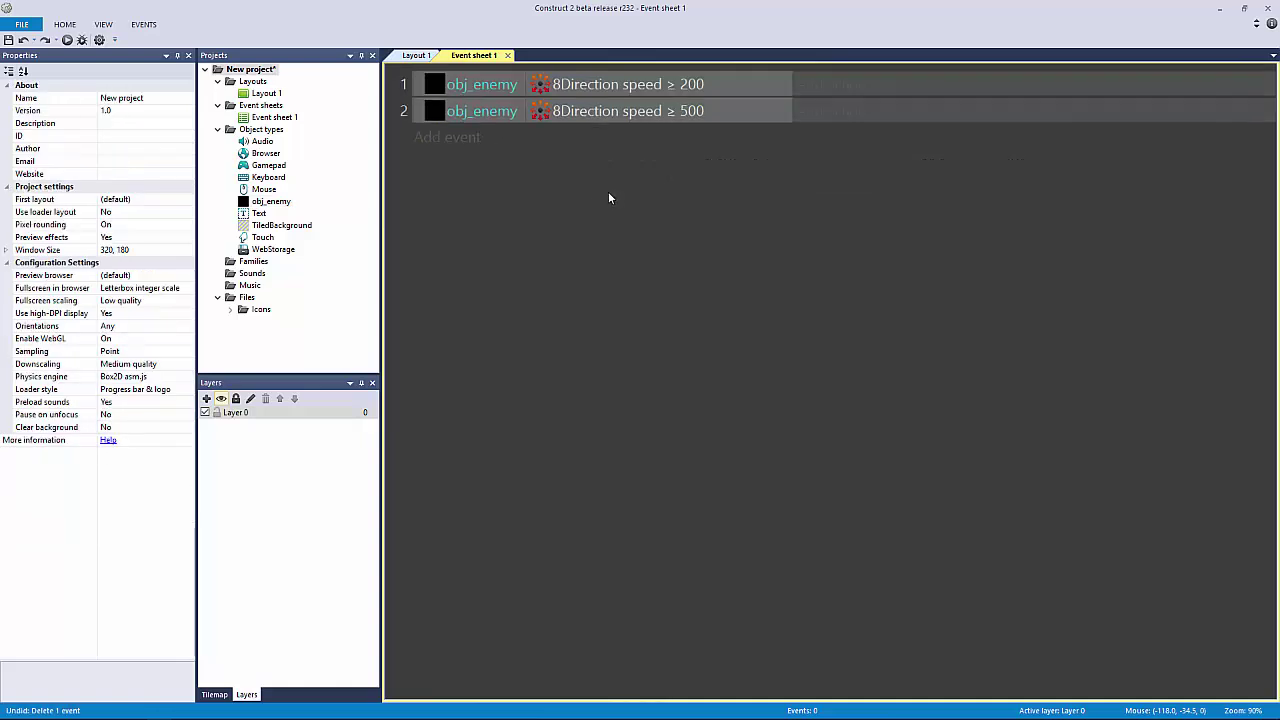
Step: Confirm both restored speed events (≥ 200, ≥ 500) are selectable, then switch to Layout 1
left_click(580, 92)
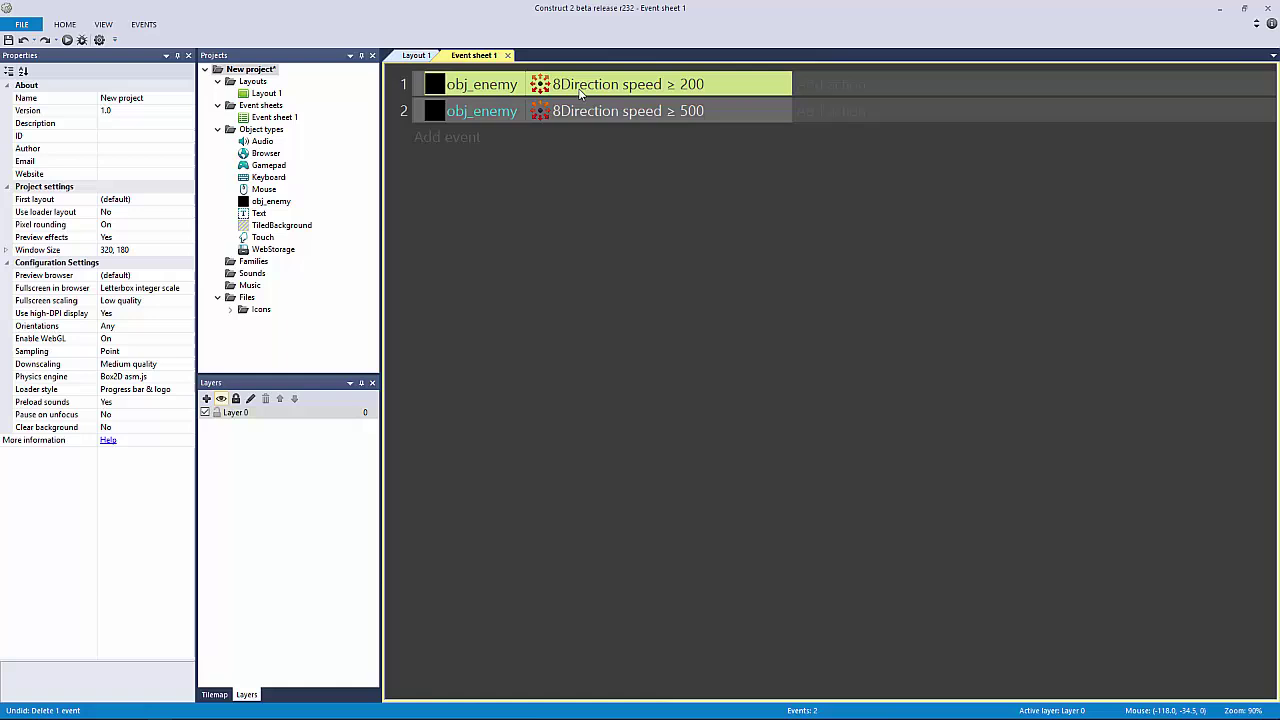
left_click(420, 95)
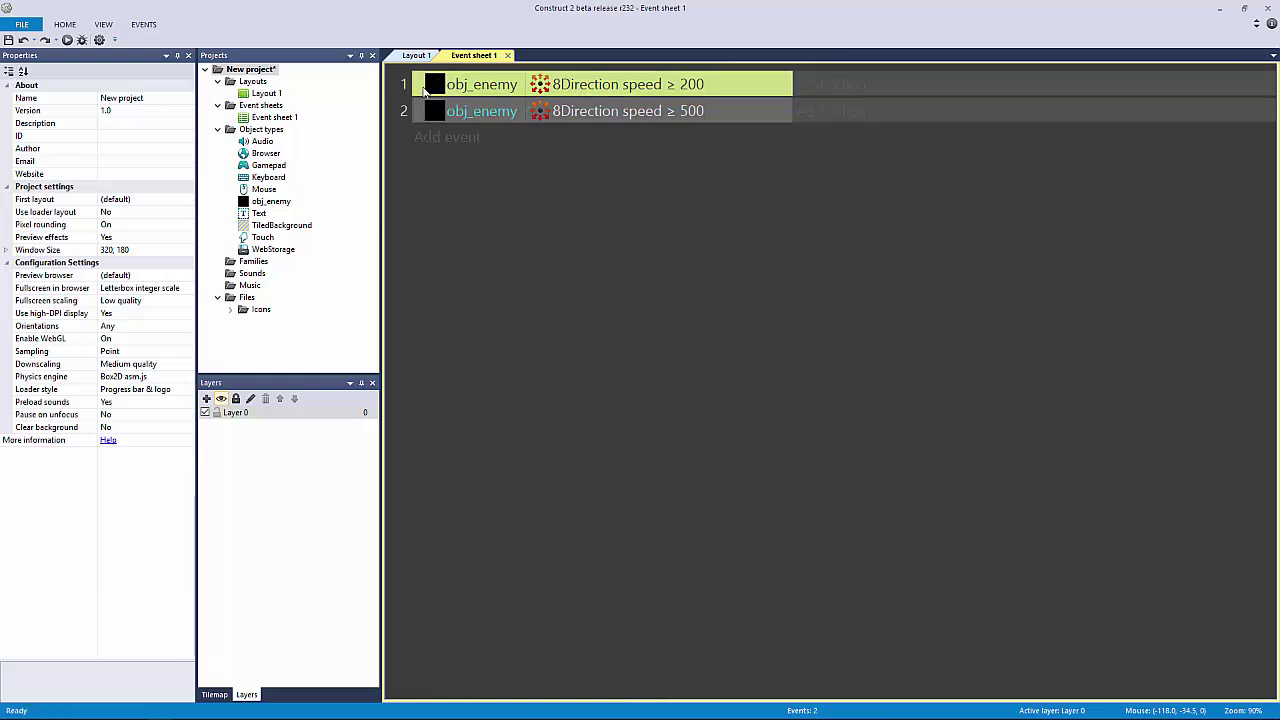
left_click(418, 111)
left_click(618, 268)
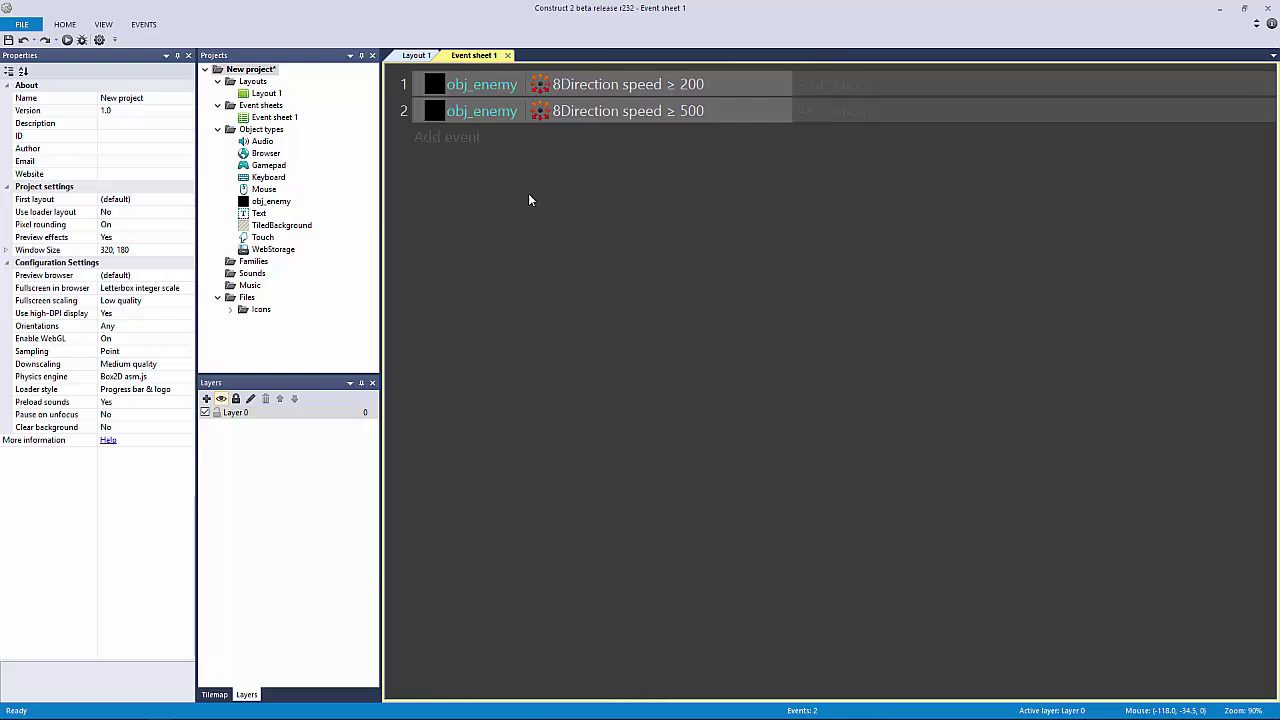
left_click(420, 89)
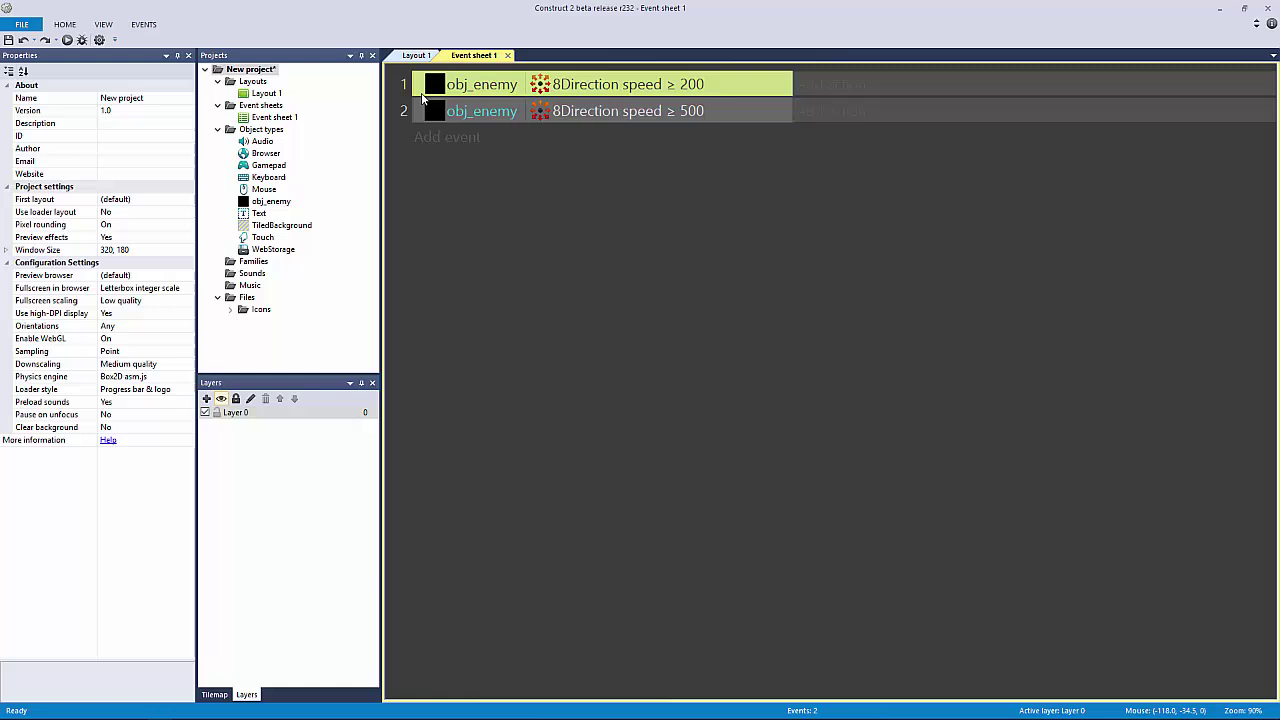
left_click(420, 114)
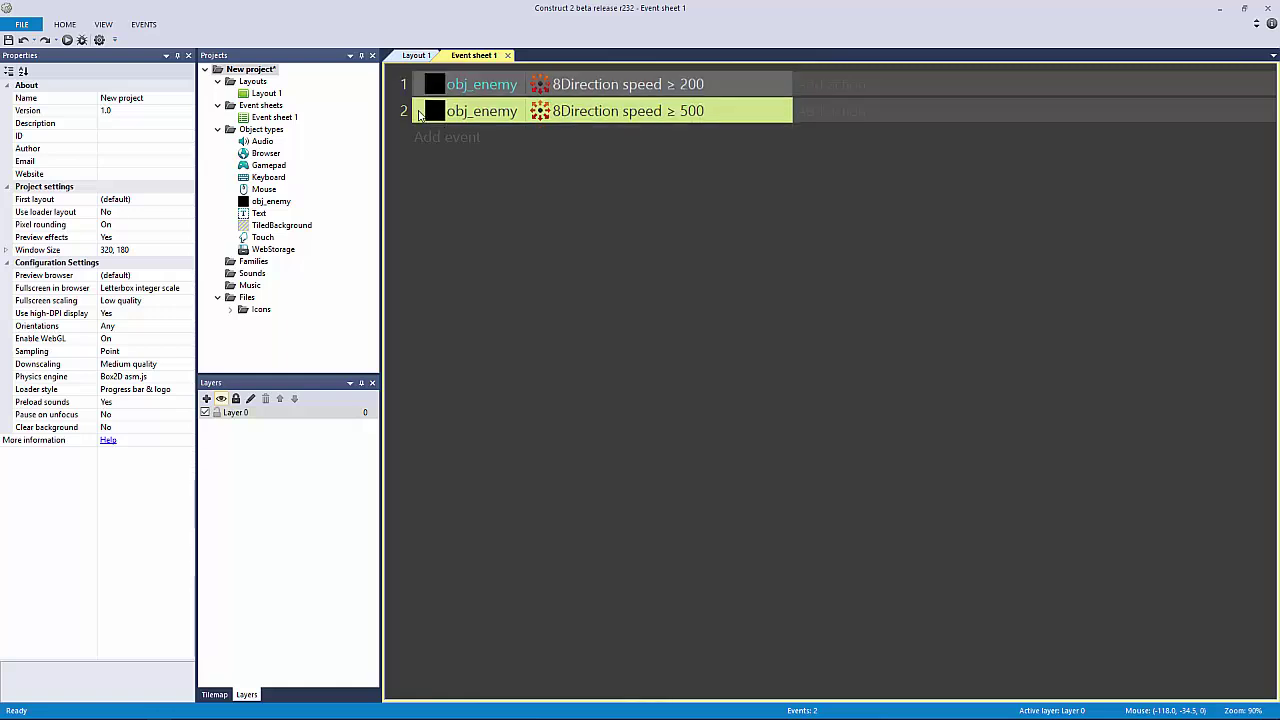
left_click(511, 266)
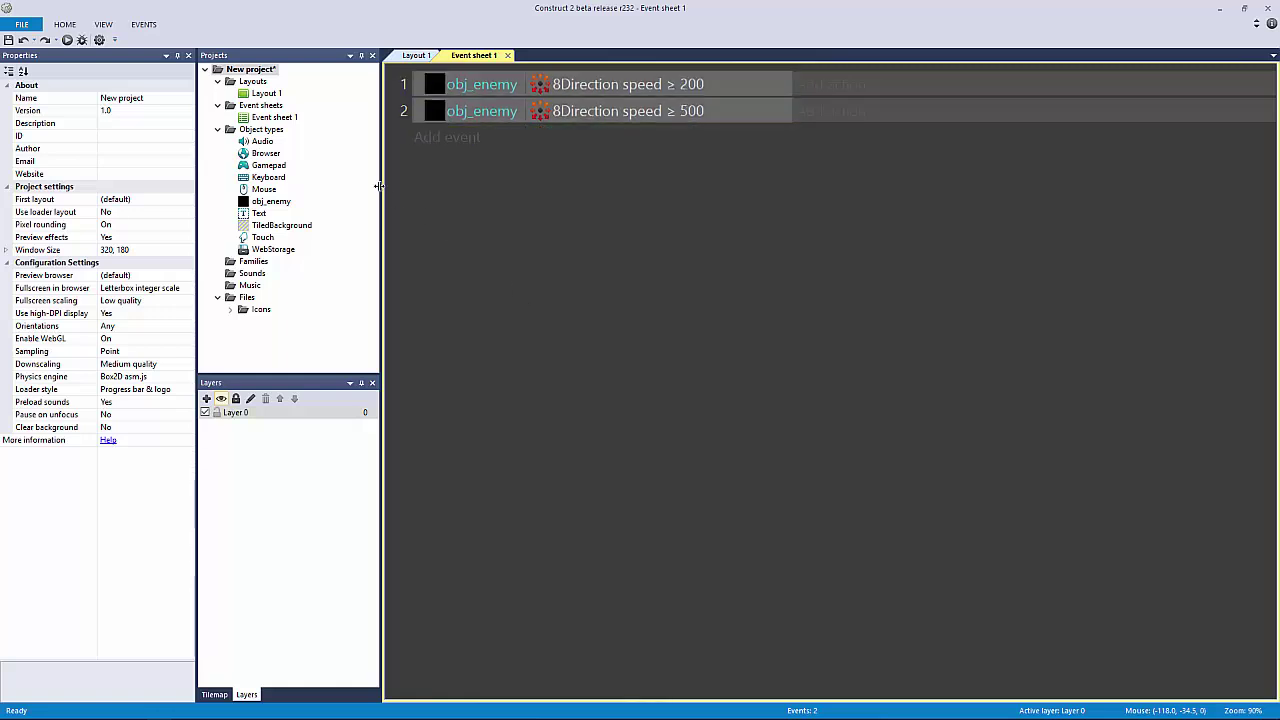
left_click(418, 55)
scroll(910, 340, "down", 3, "ctrl")
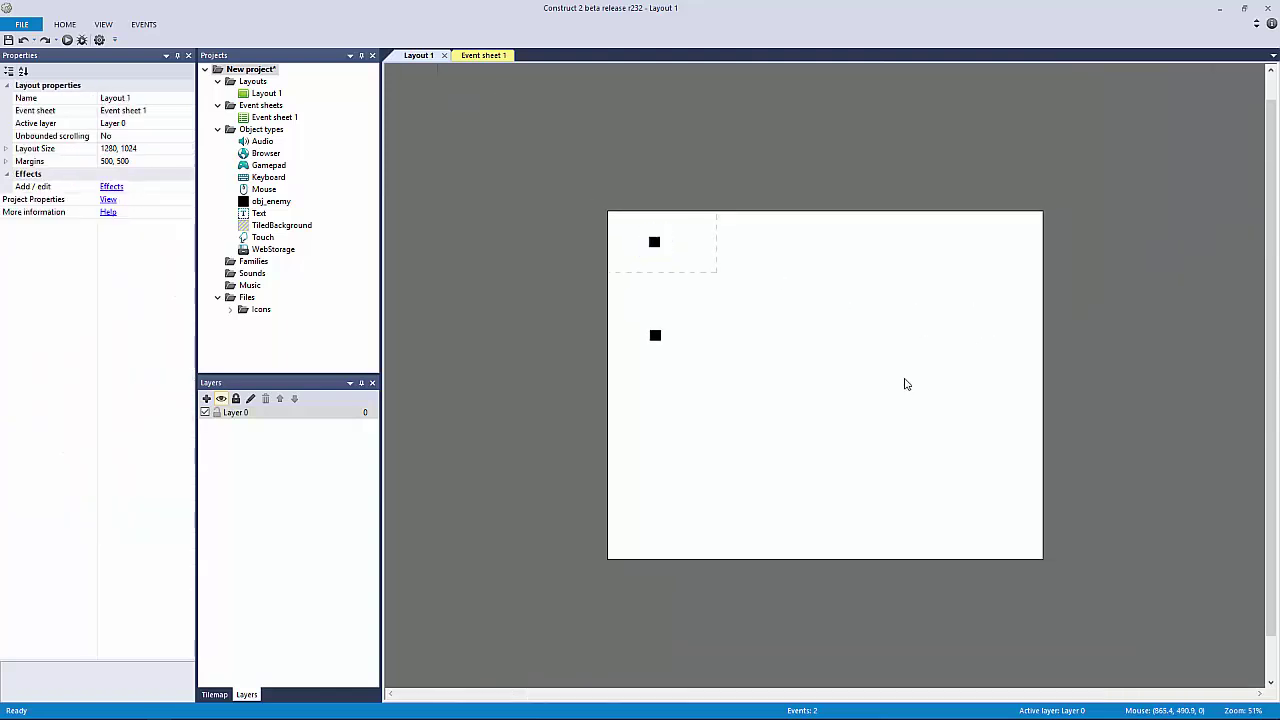
left_click_drag(540, 160, 1238, 596)
left_click(945, 485)
left_click(490, 55)
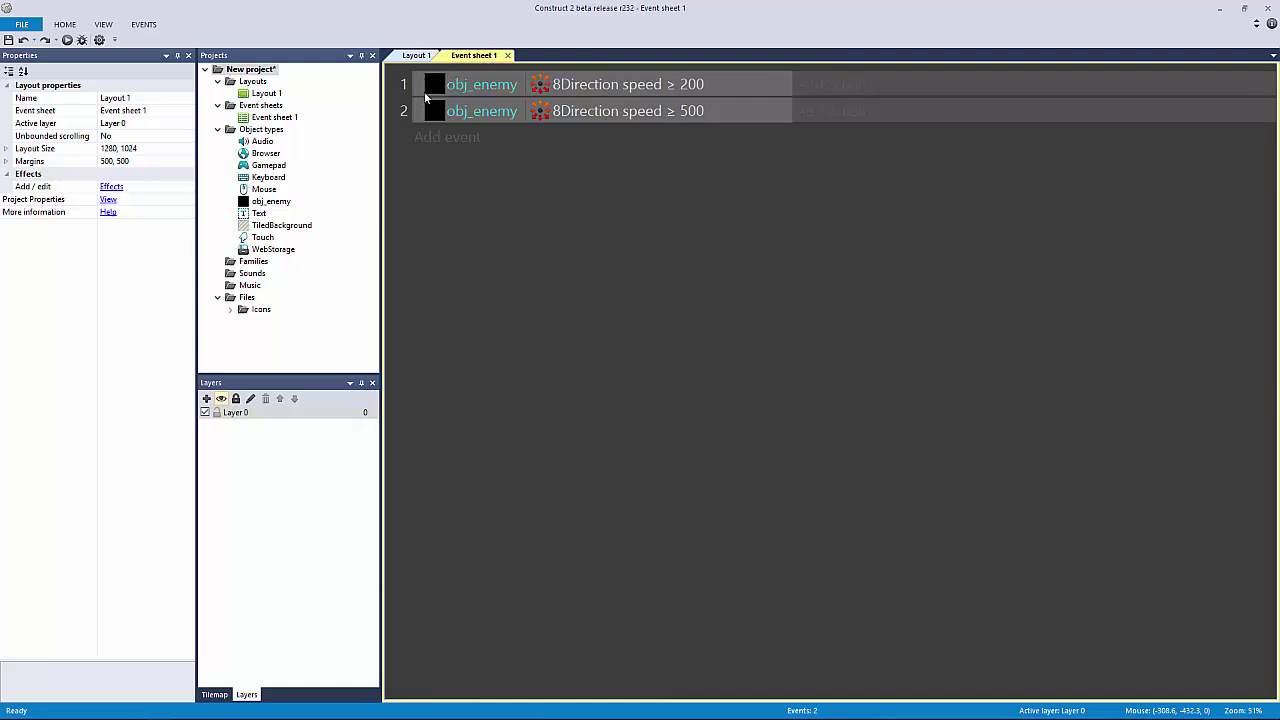
left_click(415, 94)
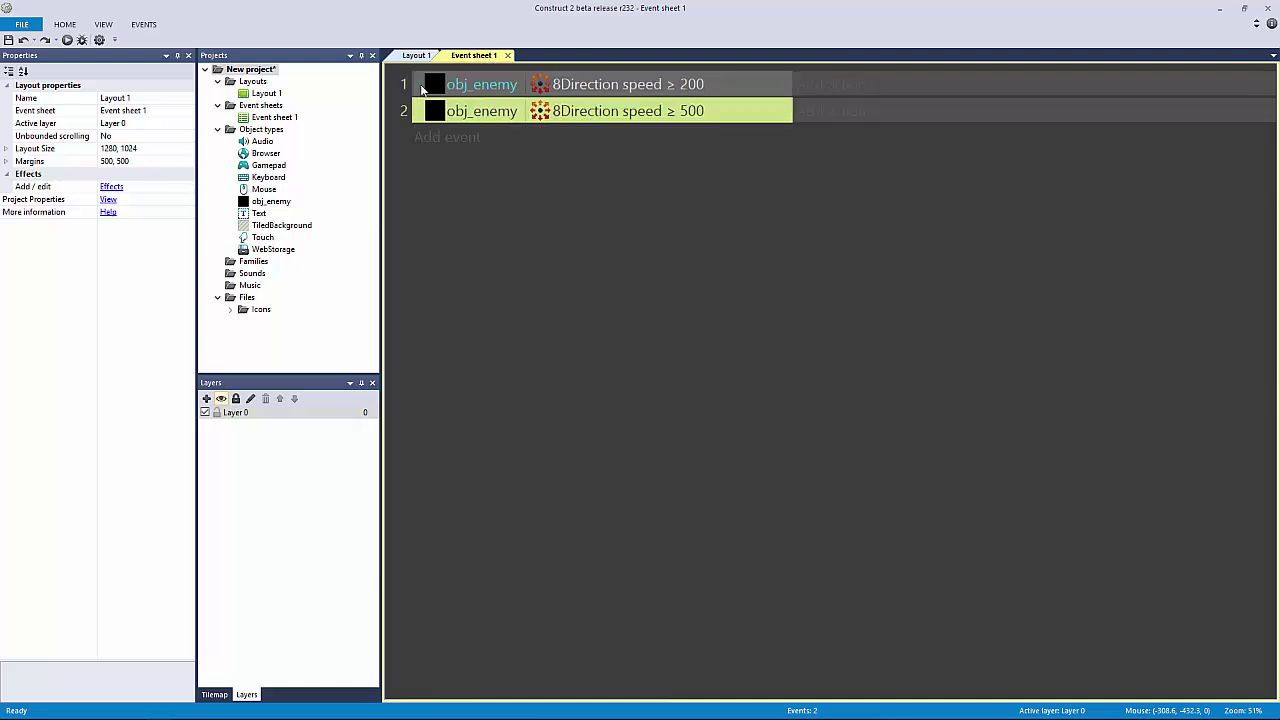
left_click(416, 55)
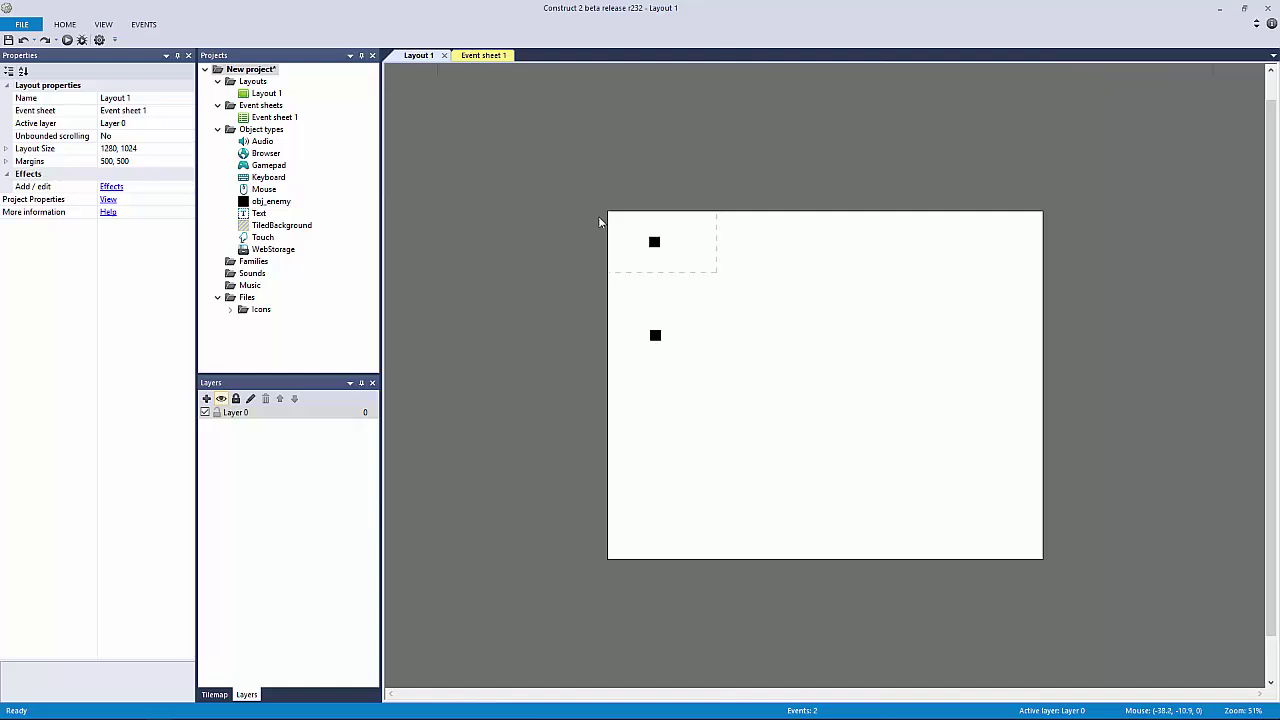
Step: Marquee-select both obj_enemy instances in Layout 1 and delete them
left_click_drag(587, 285, 772, 377)
left_click(698, 307)
left_click_drag(685, 371, 709, 373)
left_click_drag(665, 290, 731, 428)
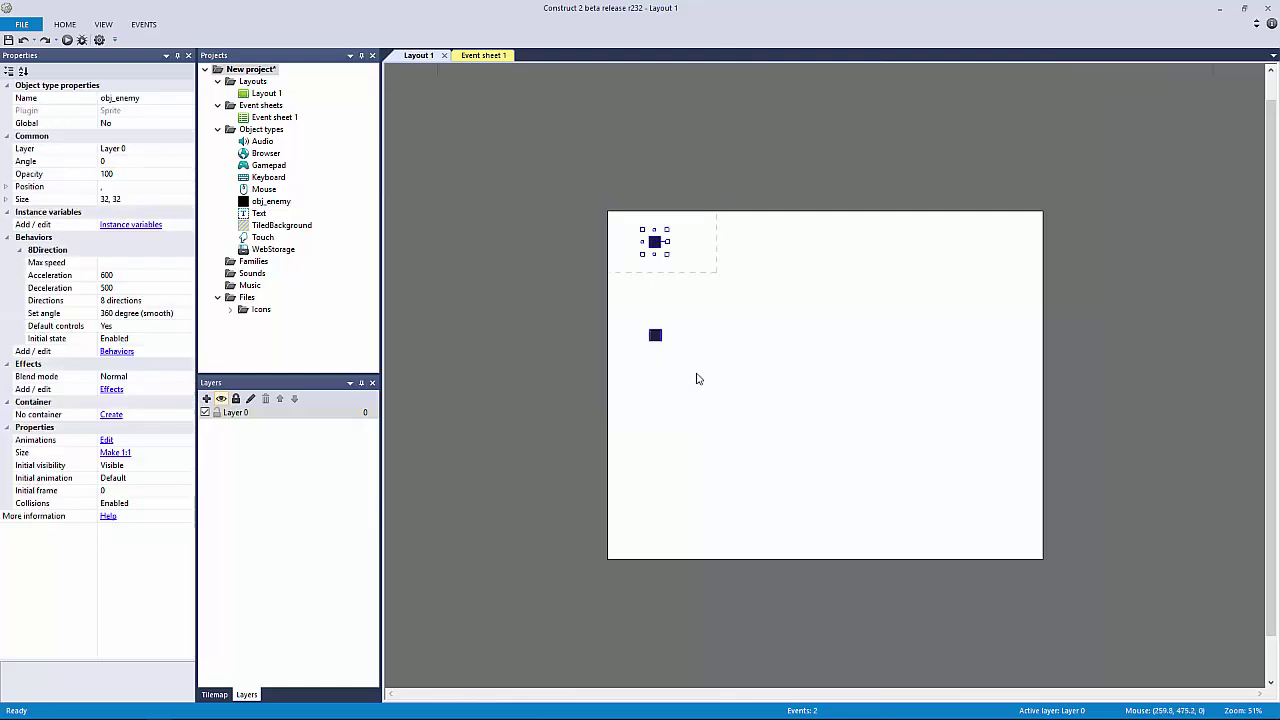
key("Delete")
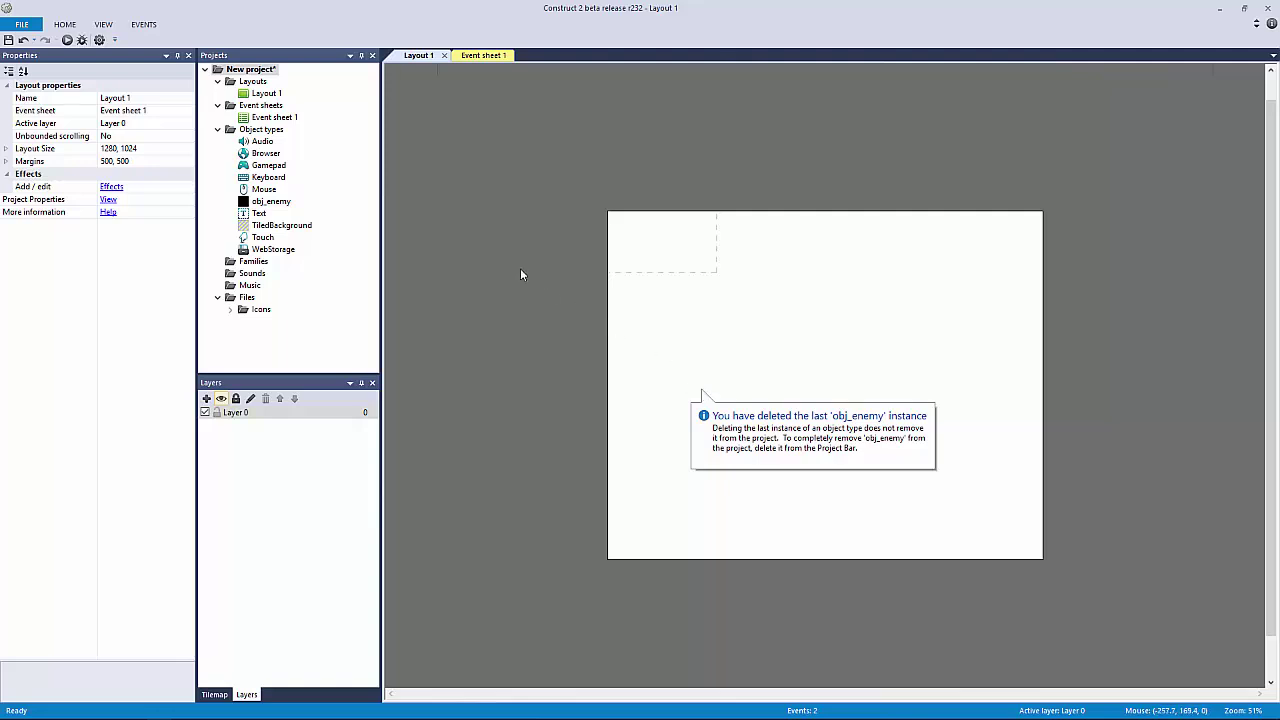
Step: Check that the obj_enemy object type still exists in the project
left_click(255, 202)
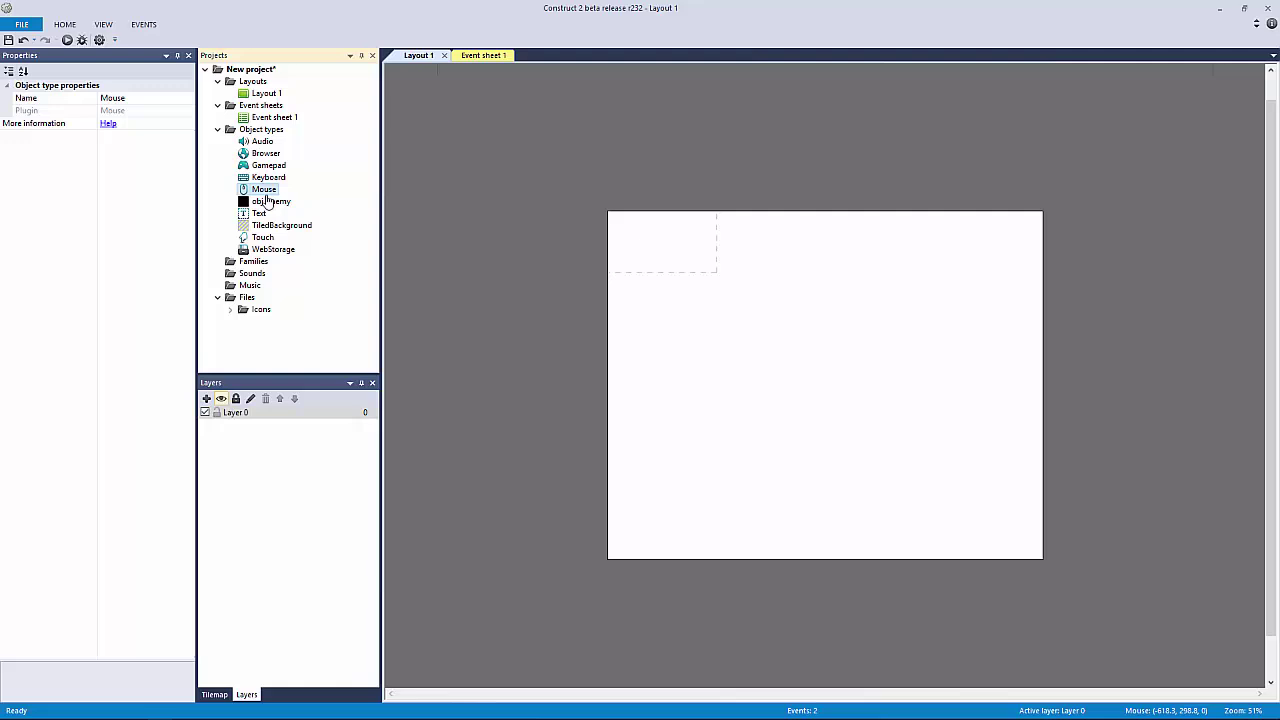
left_click(513, 237)
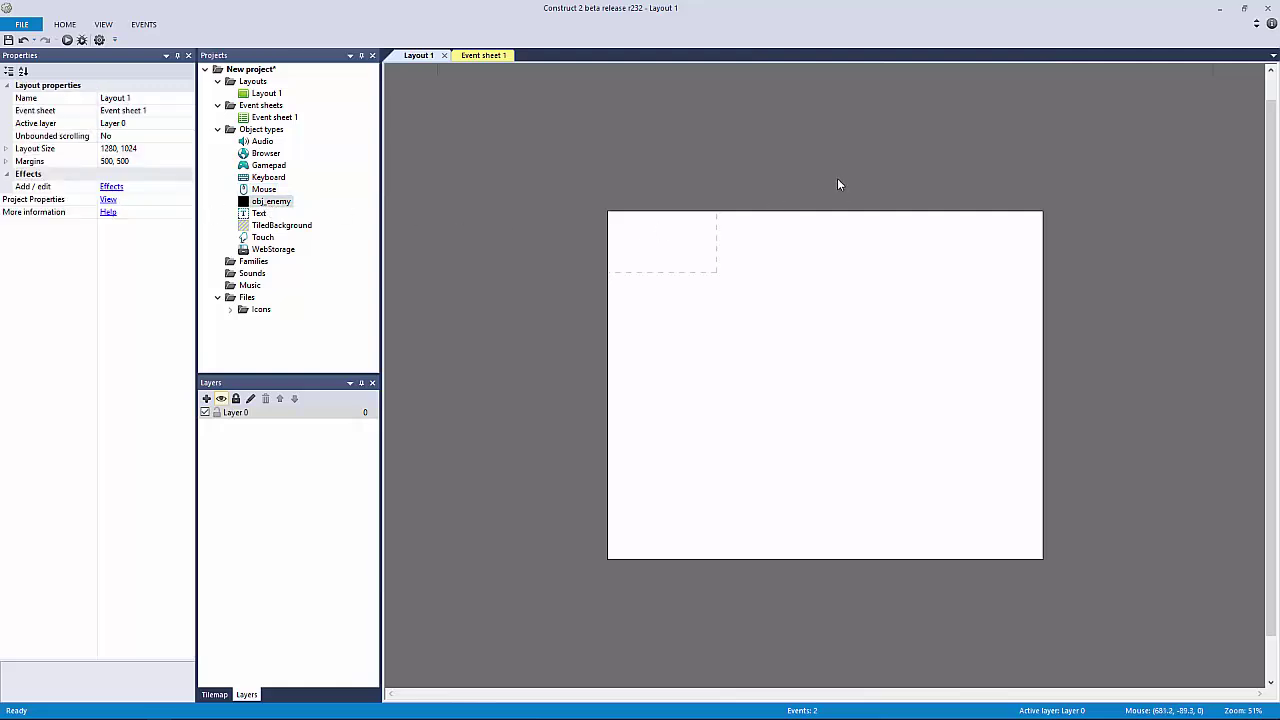
scroll(737, 235, "up", 2, "ctrl")
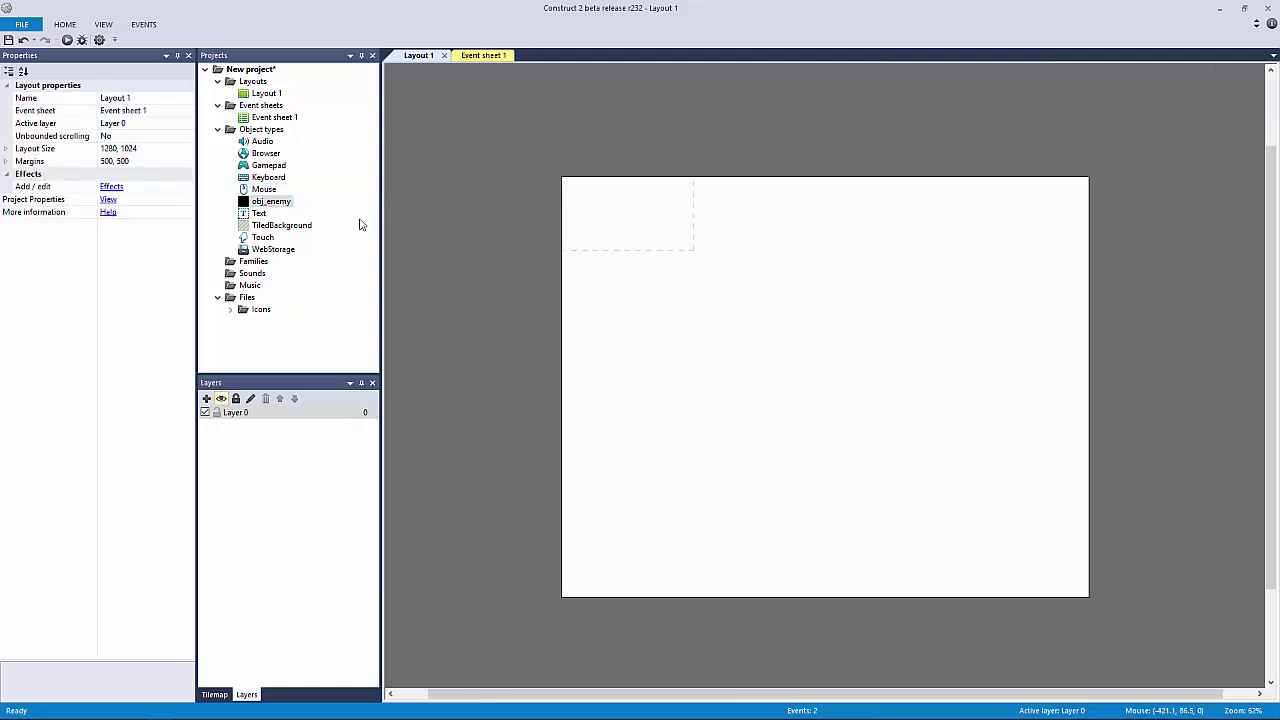